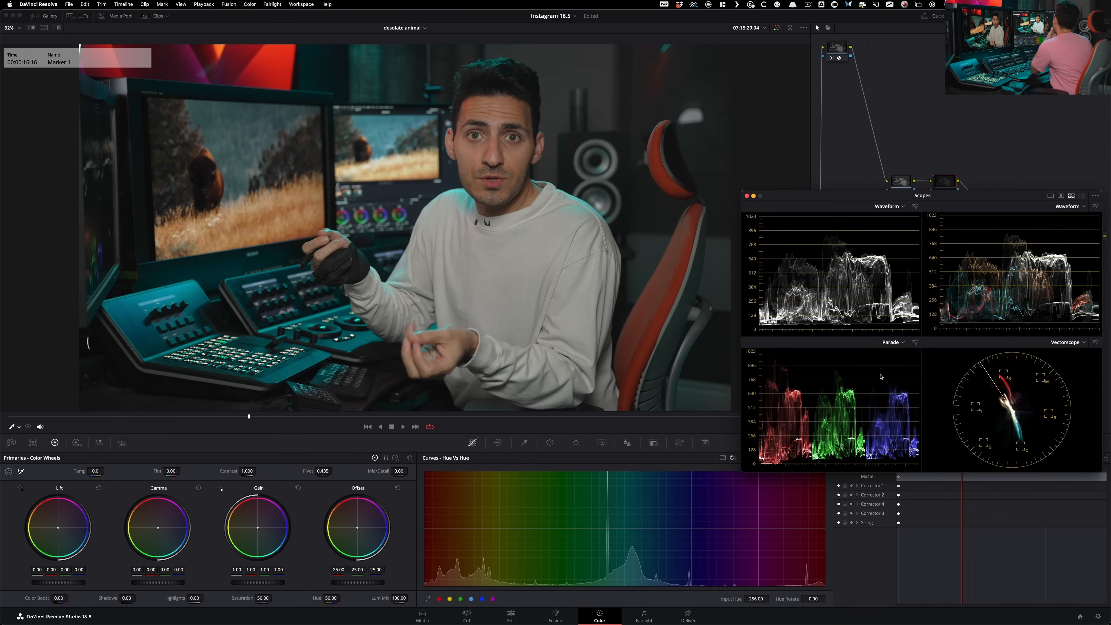
Show the Sat Vs Sat curve with the scopes clear of it and compare the image with and without its high-saturation control point
drag(839, 201, 826, 151)
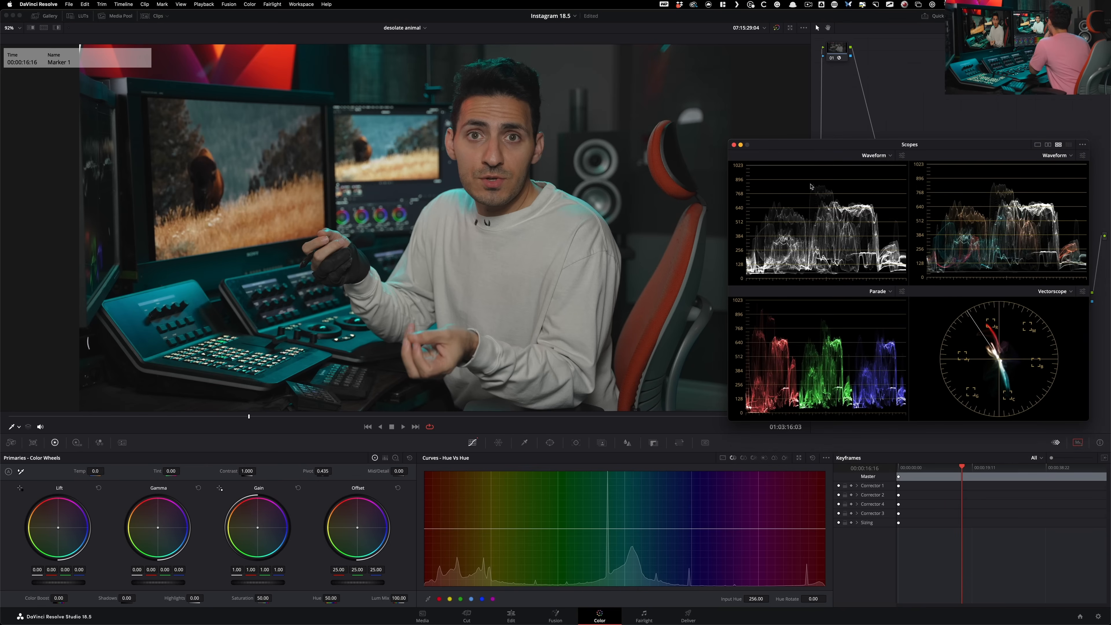
click(777, 458)
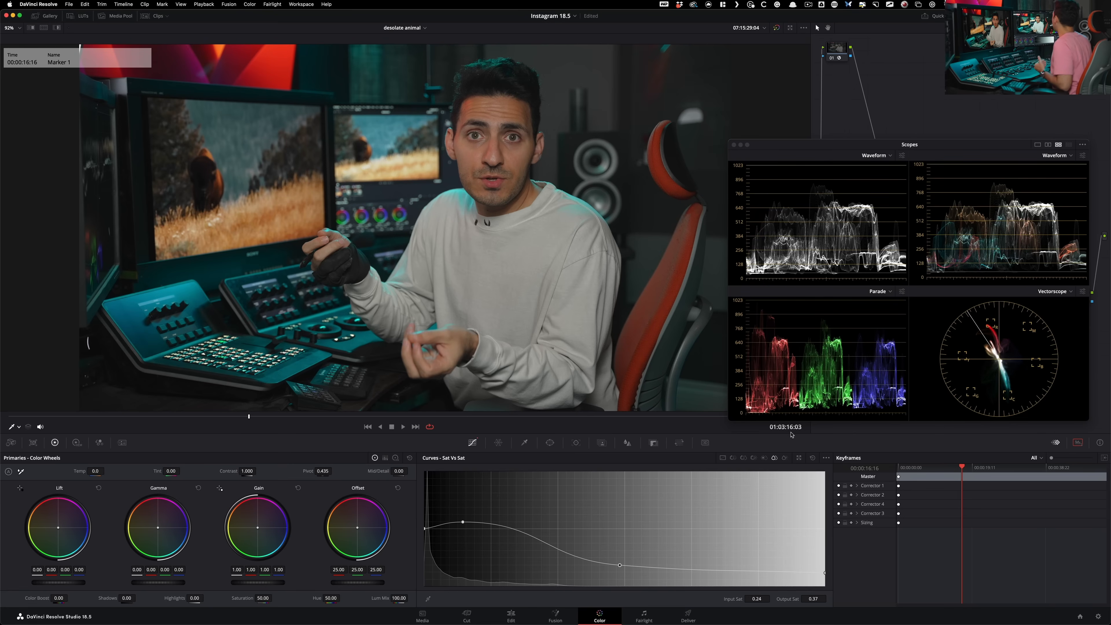
right_click(620, 567)
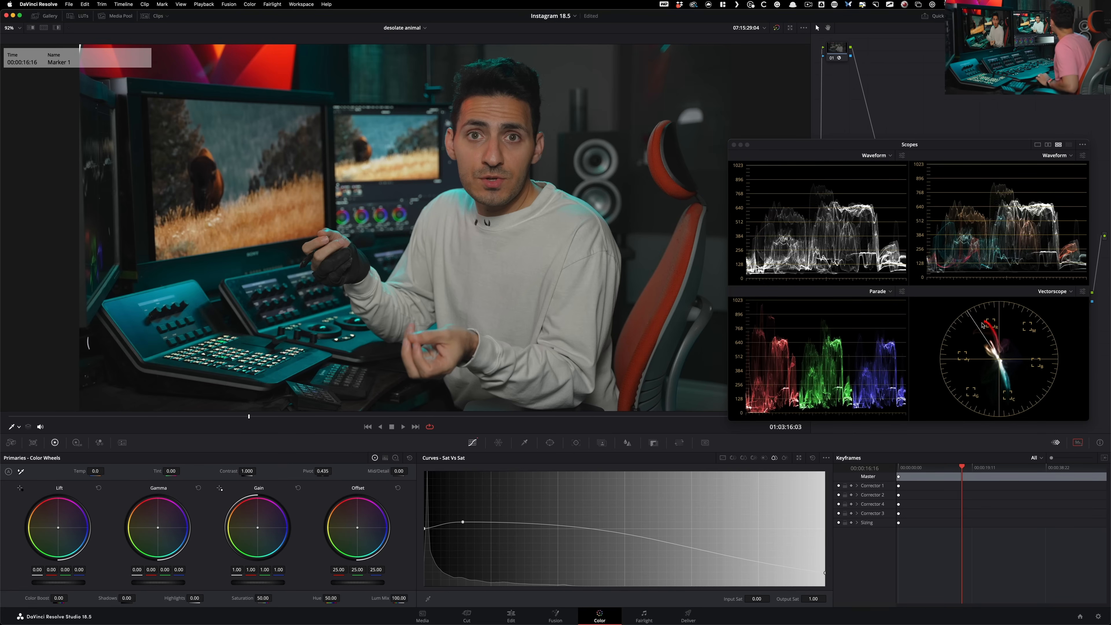
key(super+z)
key(super+shift+z)
key(super+z)
key(super+shift+z)
key(super+z)
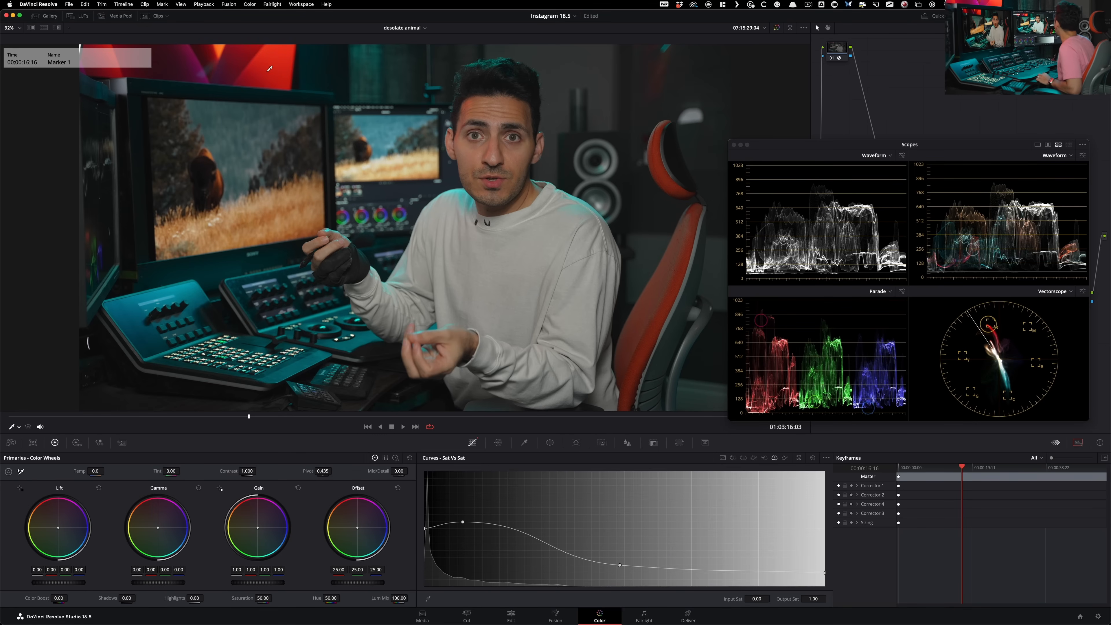
key(super+shift+z)
key(super+z)
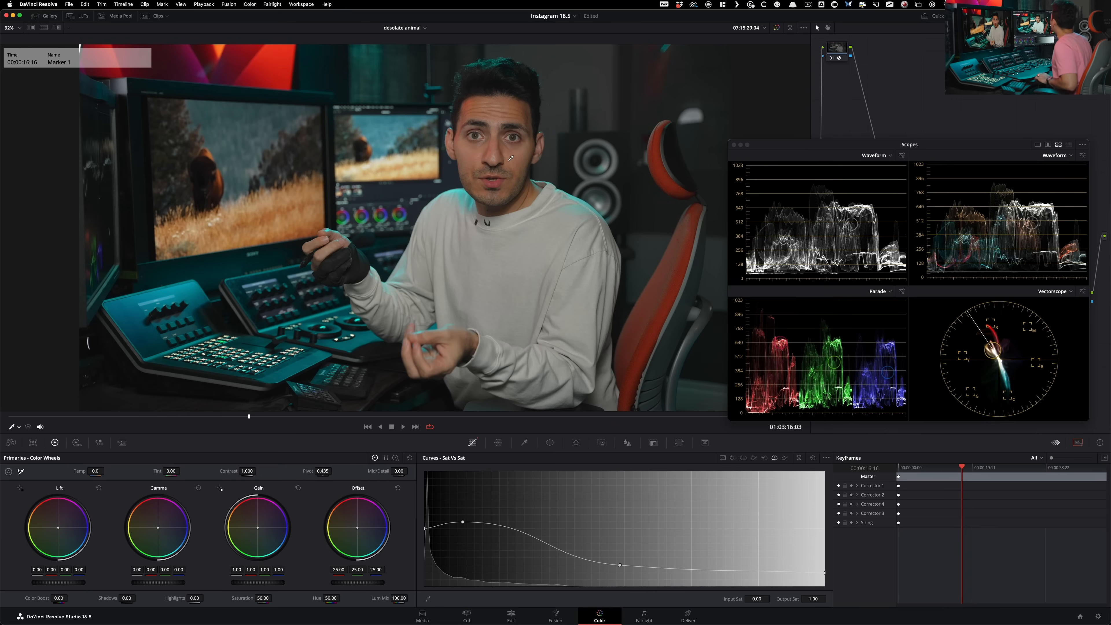
Inspect the skin tones on the face up close, and return the viewer to the full frame
scroll(504, 149, up, 5)
drag(511, 158, 236, 298)
scroll(302, 312, up, 2)
drag(305, 313, 411, 301)
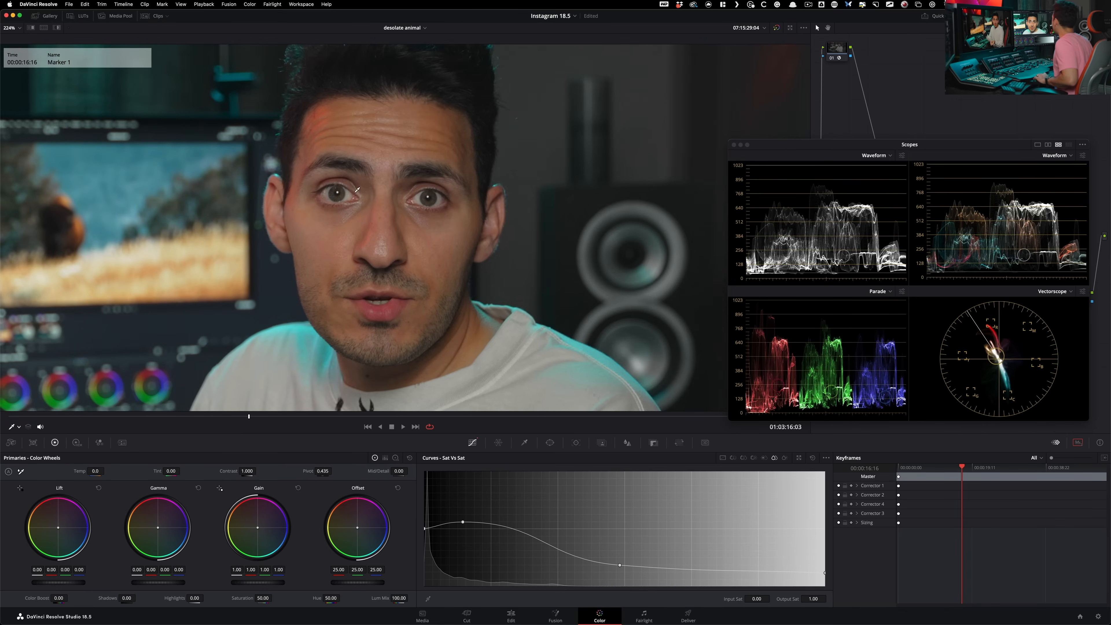
drag(398, 194, 439, 206)
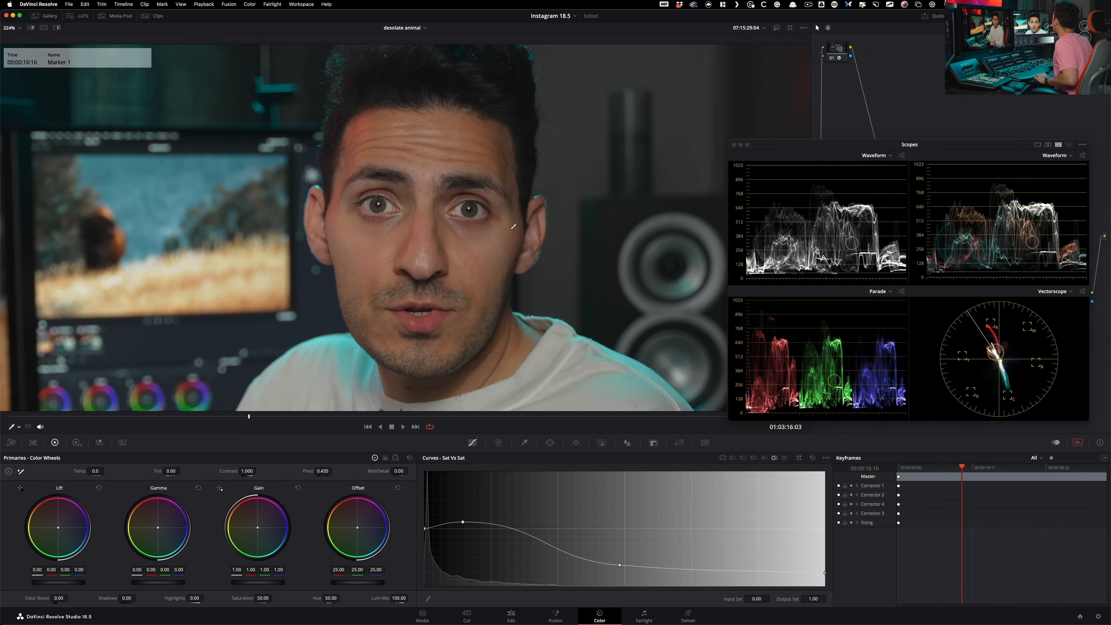
drag(494, 259, 486, 247)
key(shift+z)
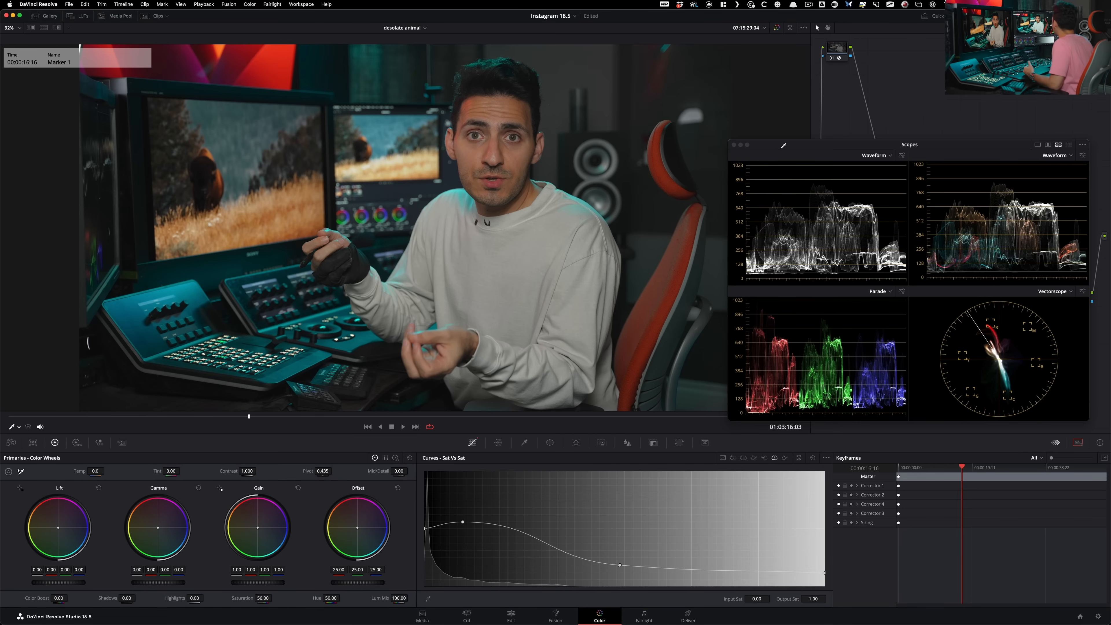
Switch to the clip at 07:12:01:22, uncover its node graph and enable node 09 with the Sat Vs Sat curve
drag(784, 146, 799, 350)
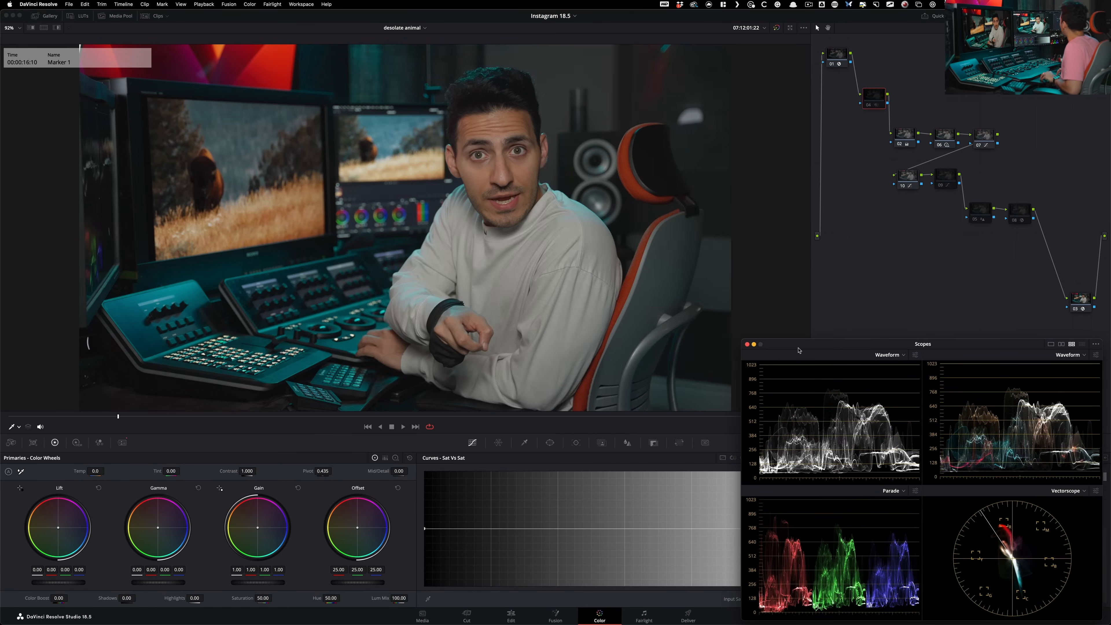
click(952, 185)
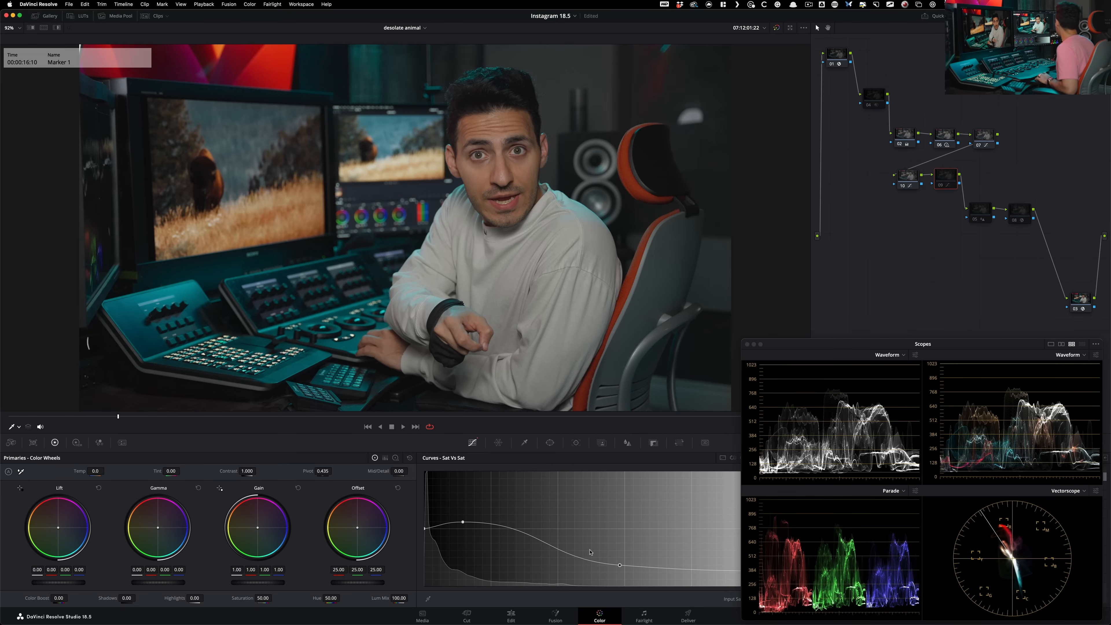
key(super+d)
key(super+d)
key(super+d)
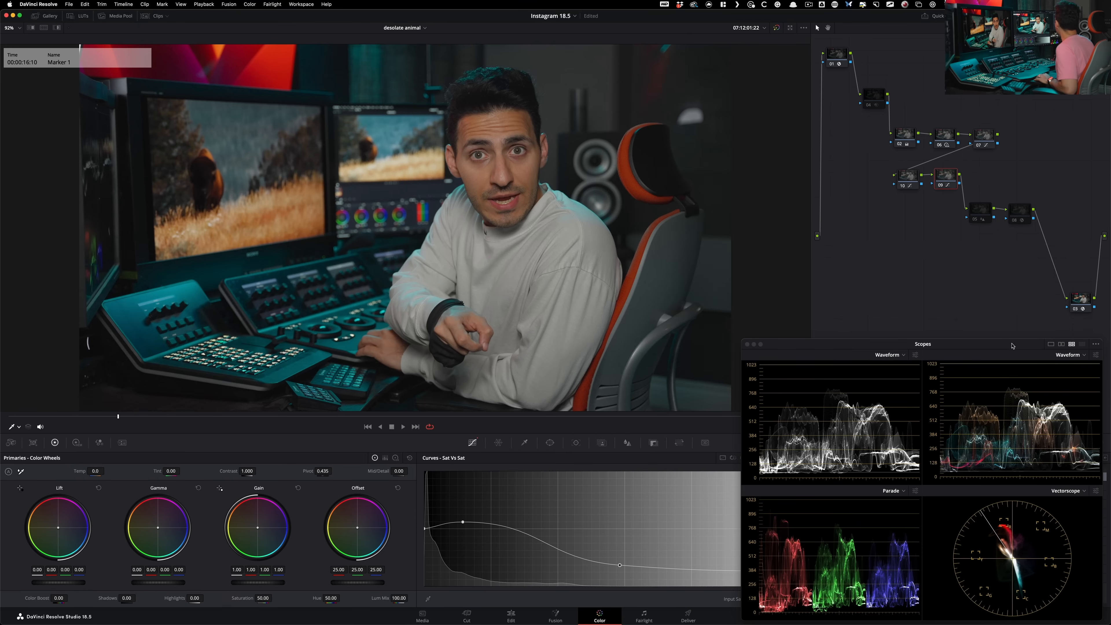
Compare node 09 on and off against the vectorscope and on a close view of the face, ending with the full frame
drag(982, 347, 959, 217)
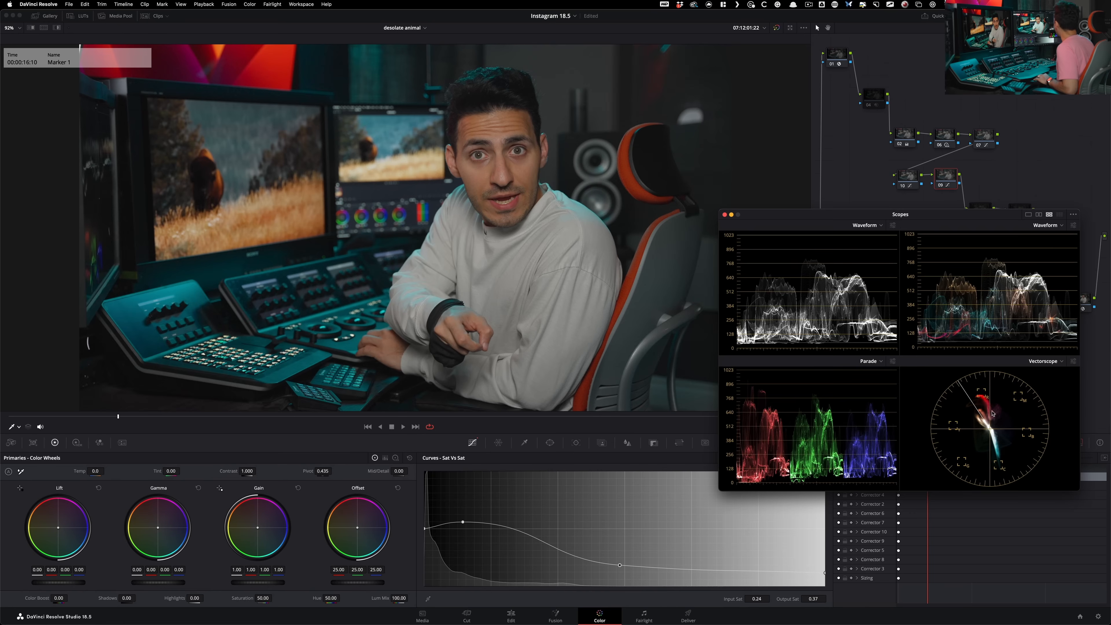
key(super+d)
key(super+d)
key(super+d)
key(super+d)
drag(692, 232, 624, 296)
scroll(621, 294, up, 10)
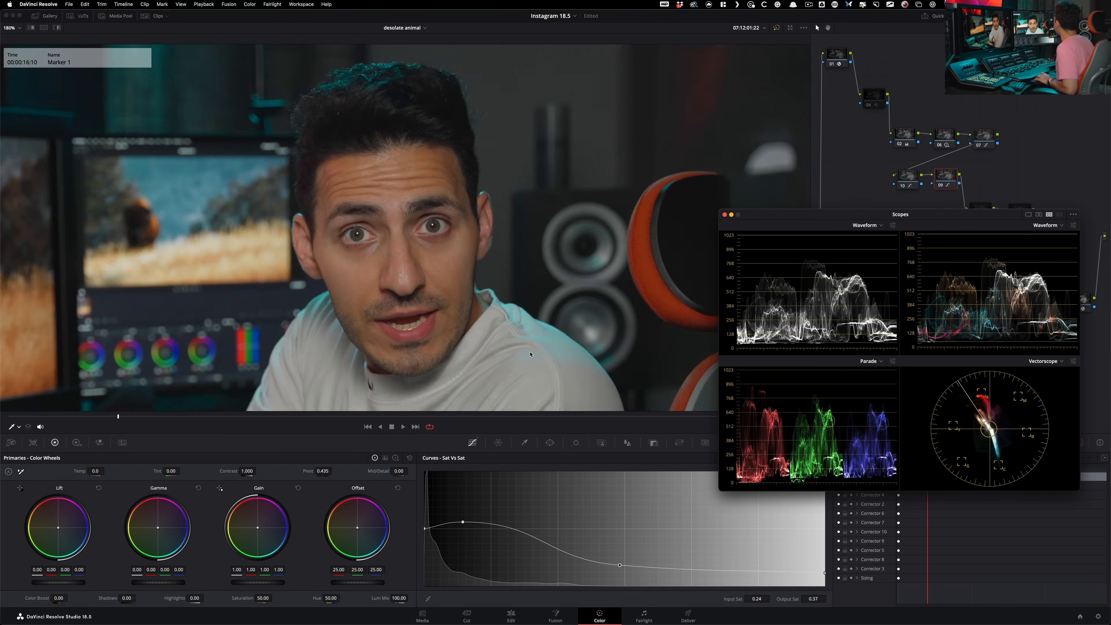
key(super+d)
key(super+d)
key(super+d)
key(super+d)
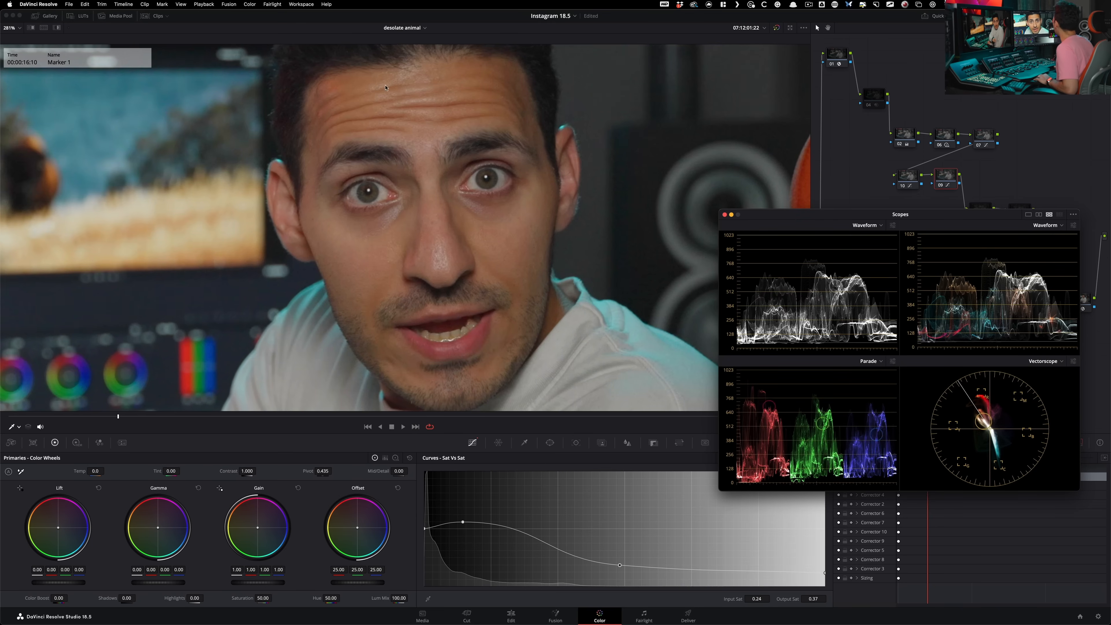
key(super+d)
key(super+d)
mouse_move(390, 249)
mouse_down()
mouse_move(395, 297)
mouse_move(392, 266)
mouse_up()
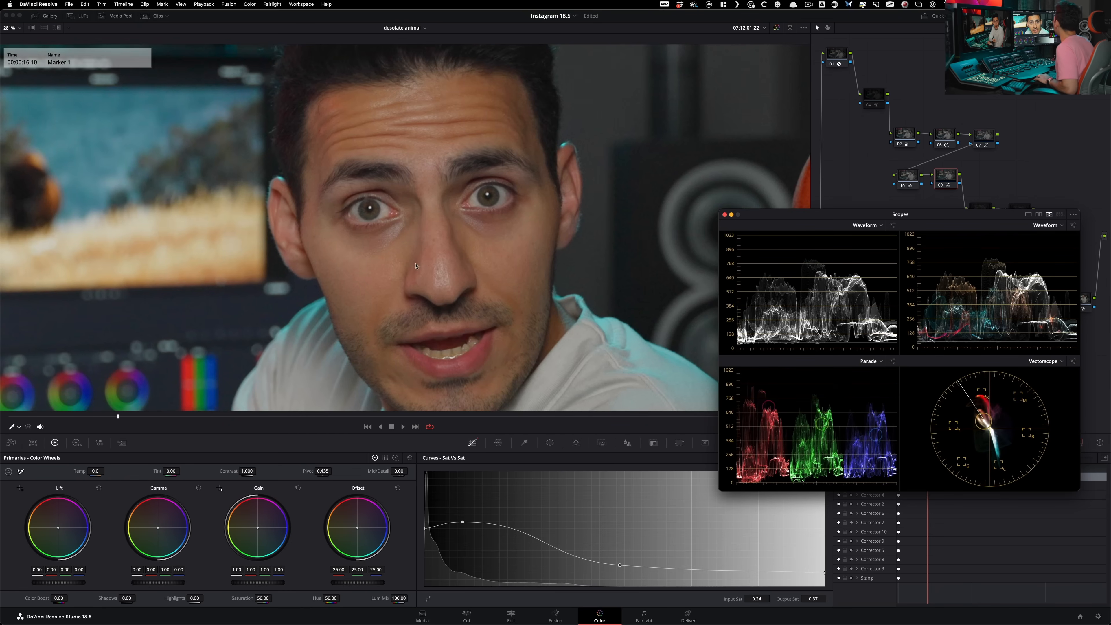
key(shift+z)
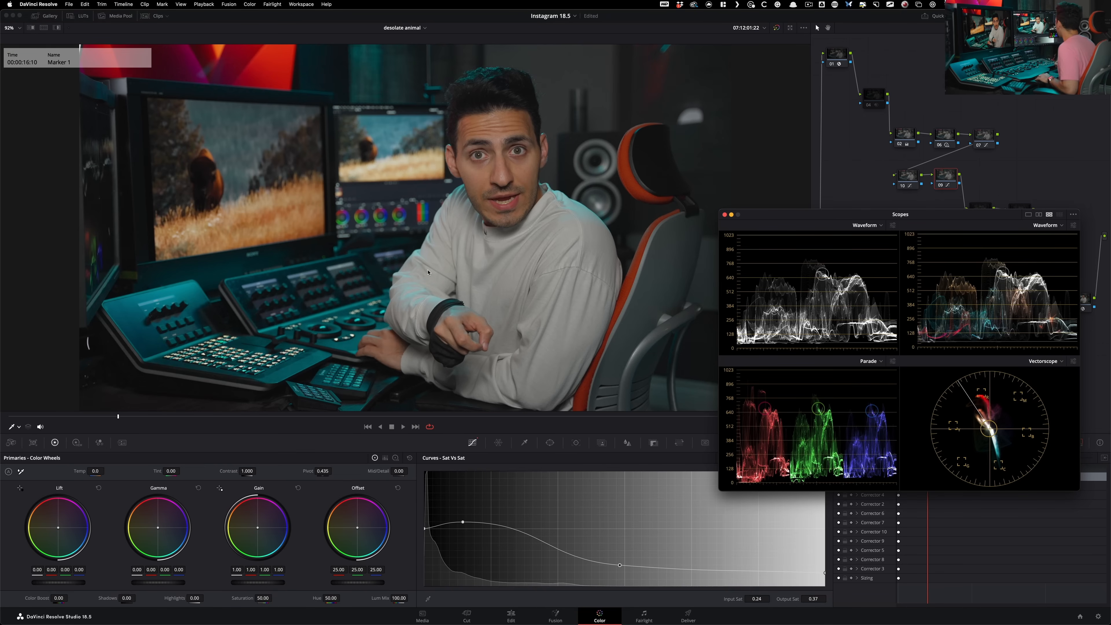
Compare node 04 on and off over the face in the 07:15:29:04 clip, and check the face in the other shot
key(Down)
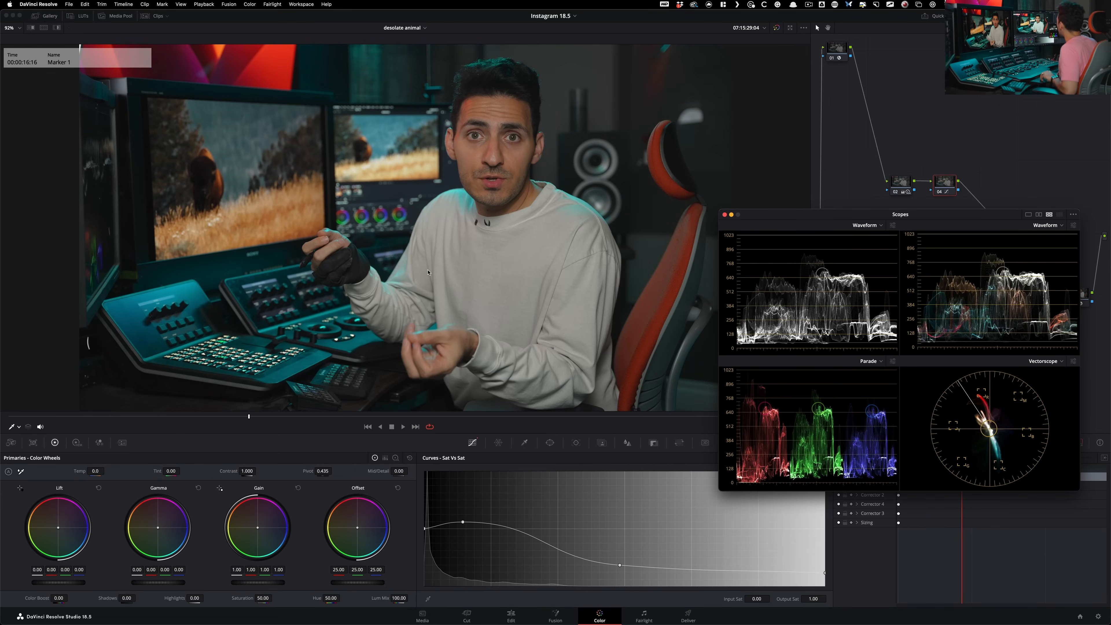
scroll(428, 273, up, 3)
drag(525, 168, 398, 289)
scroll(407, 315, up, 2)
scroll(372, 322, up, 1)
key(super+d)
key(super+d)
key(super+d)
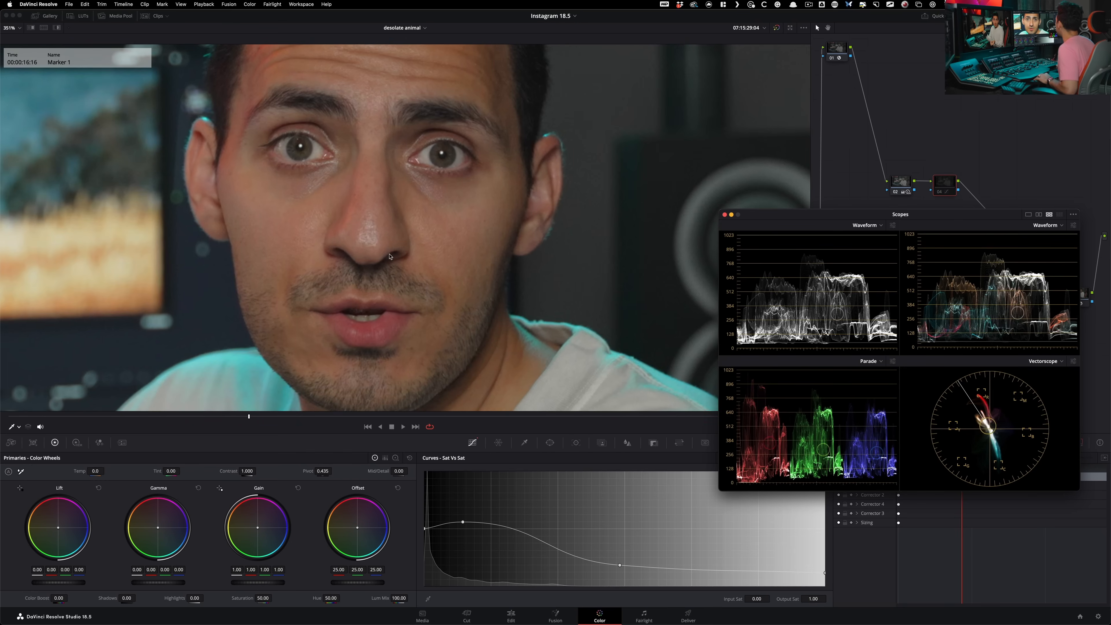
key(super+d)
key(super+d)
key(super+d)
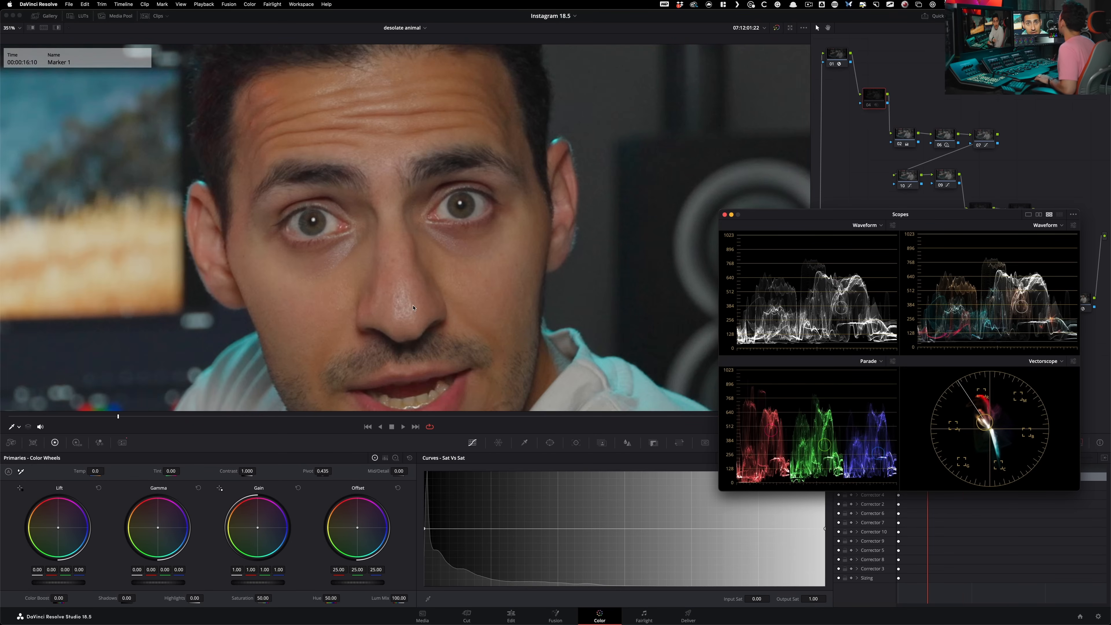
key(shift+z)
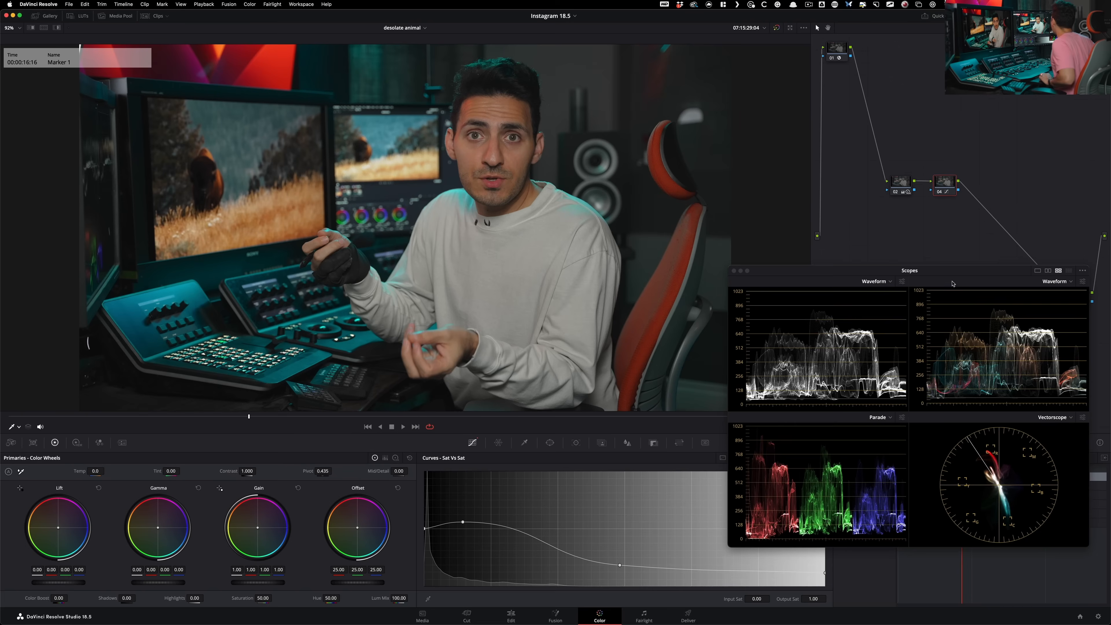
Uncover the 07:15:29:04 clip's node graph and examine the dark background beside the red screen for noise
drag(953, 283, 966, 359)
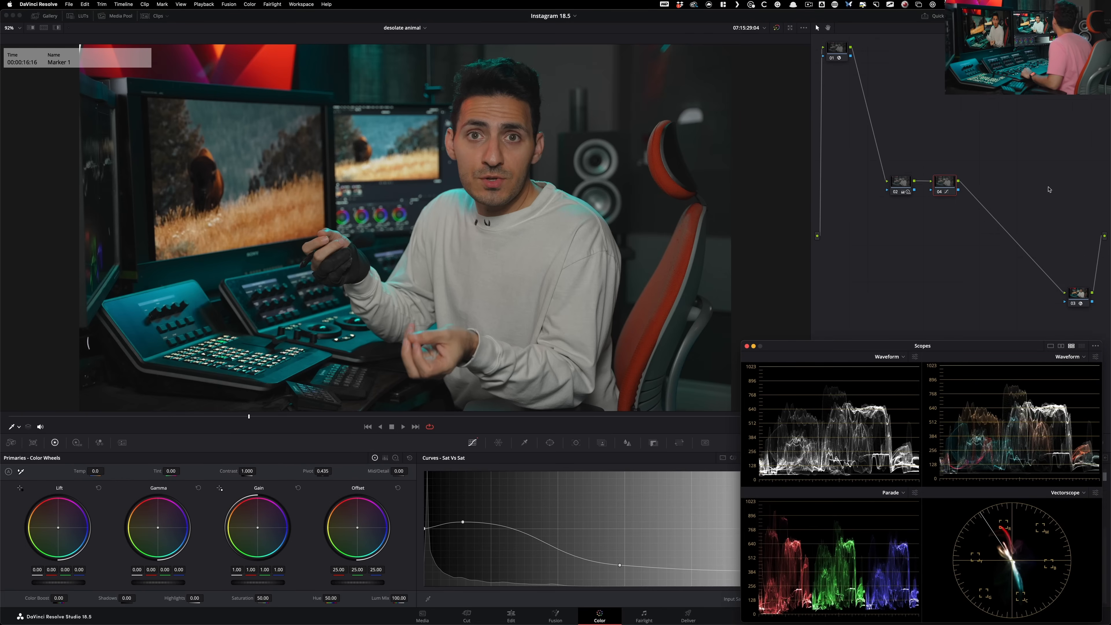
drag(988, 164, 816, 211)
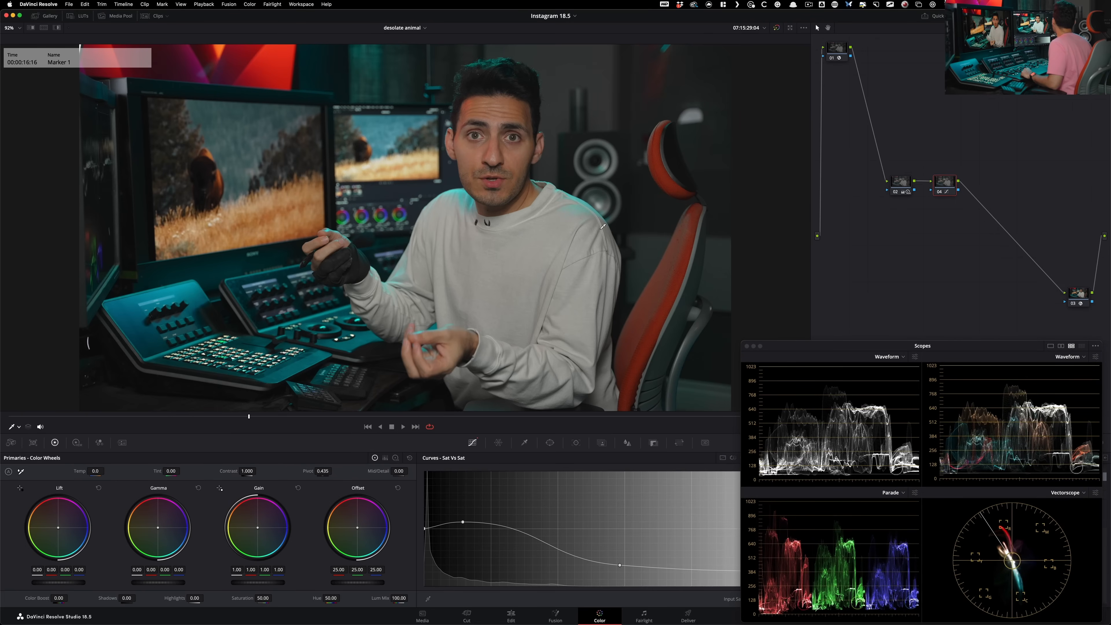
scroll(630, 225, up, 10)
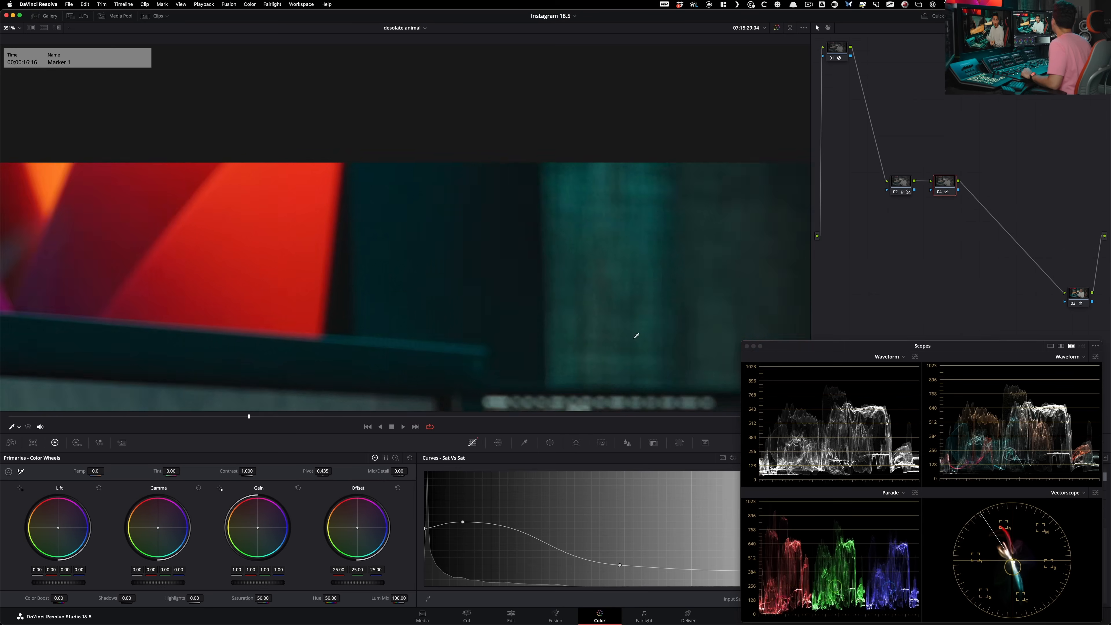
scroll(613, 324, up, 3)
scroll(497, 162, down, 3)
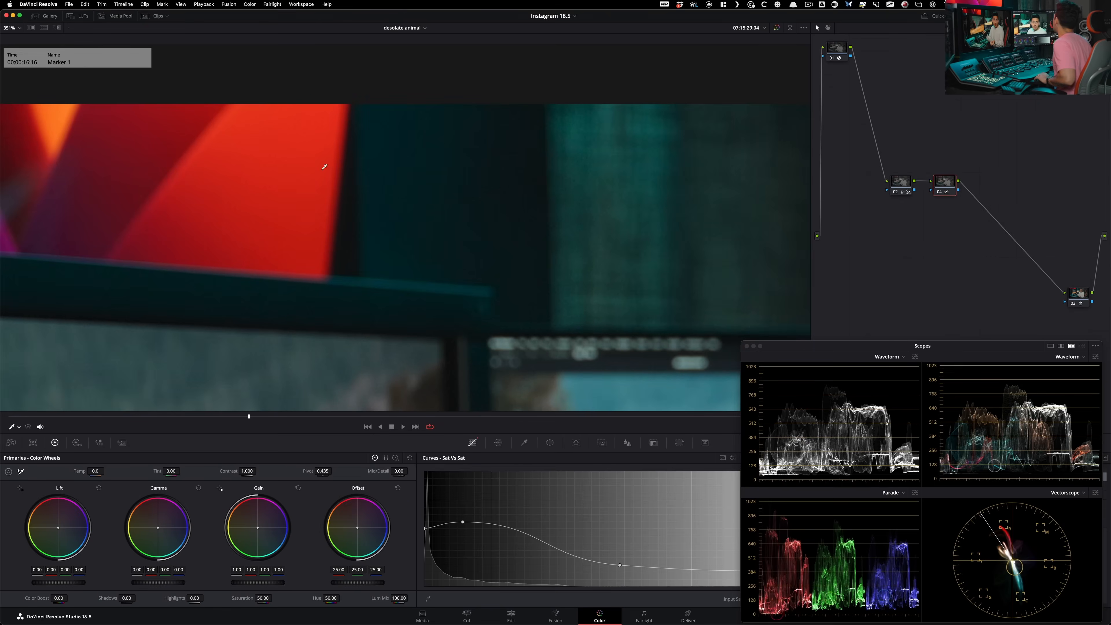
drag(390, 194, 408, 195)
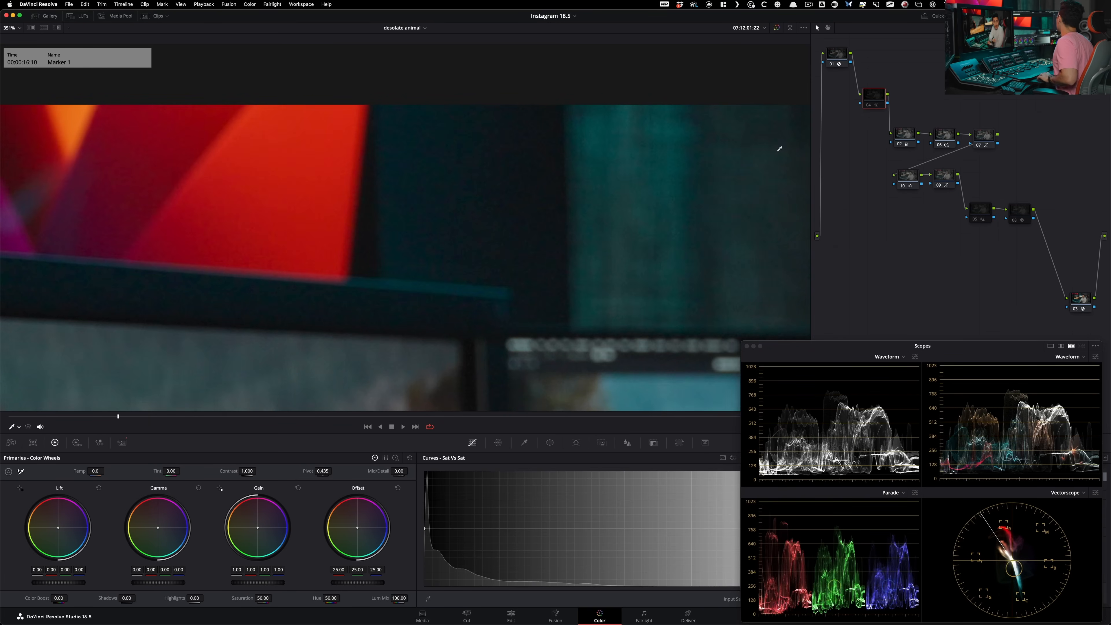
Enable node 04 on the 07:12:01:22 clip and set its Temporal NR to Better estimation, Medium range and a Motion threshold of 7.1
key(super+d)
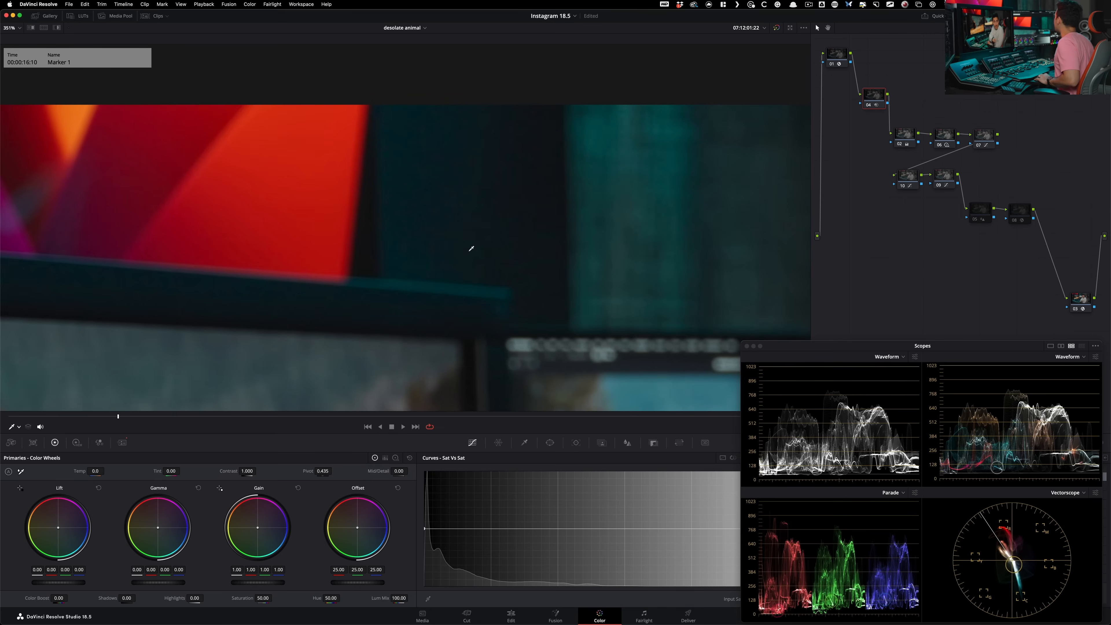
click(119, 445)
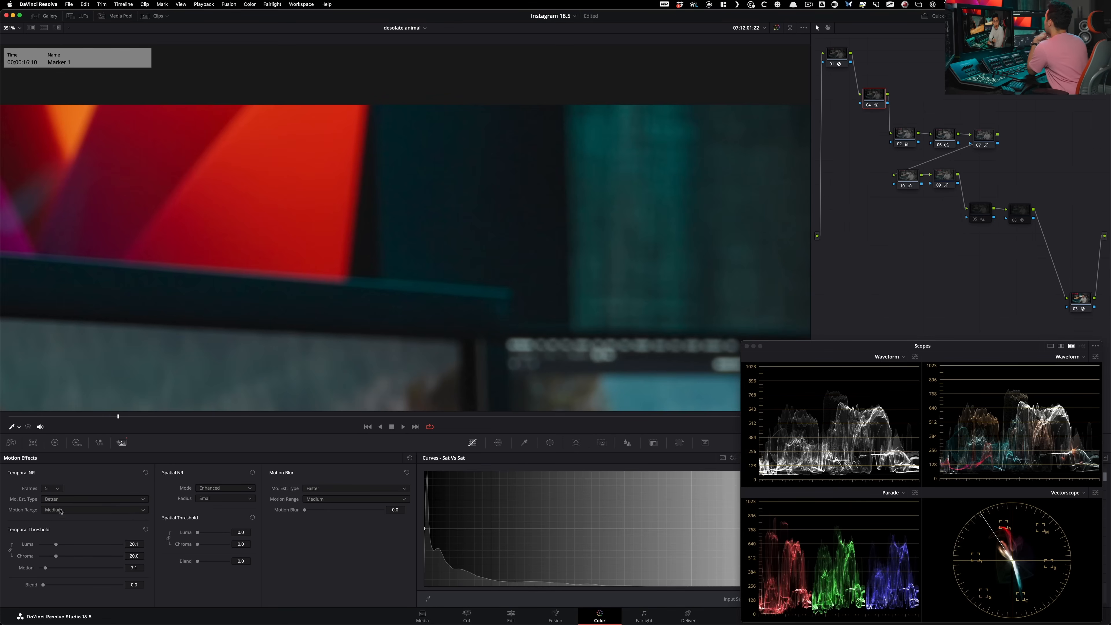
click(71, 499)
click(86, 515)
click(80, 511)
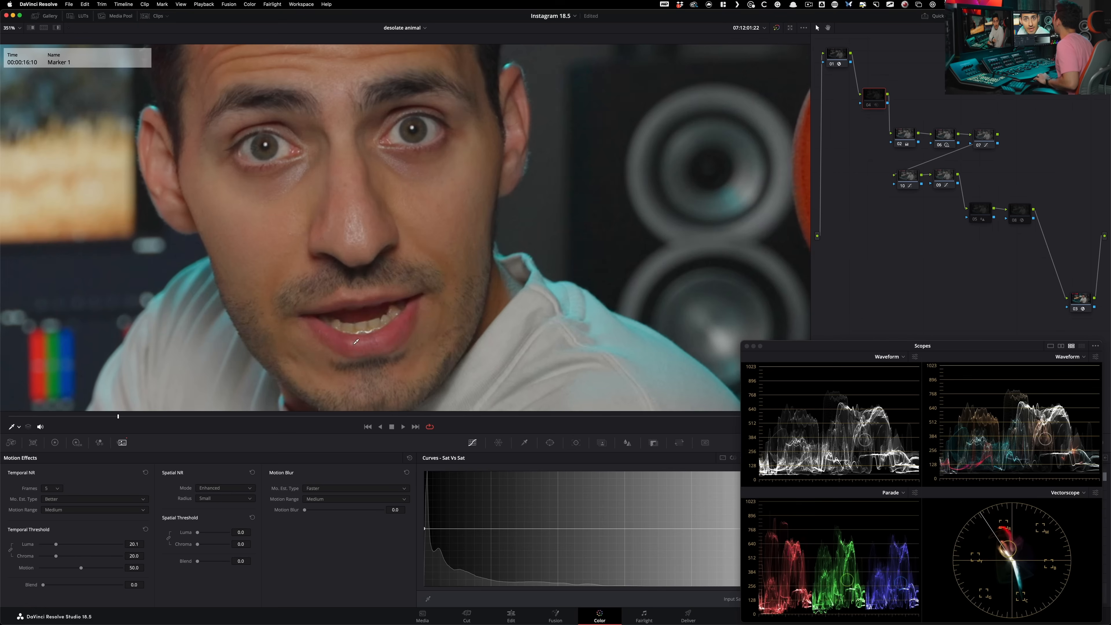
drag(135, 569, 109, 581)
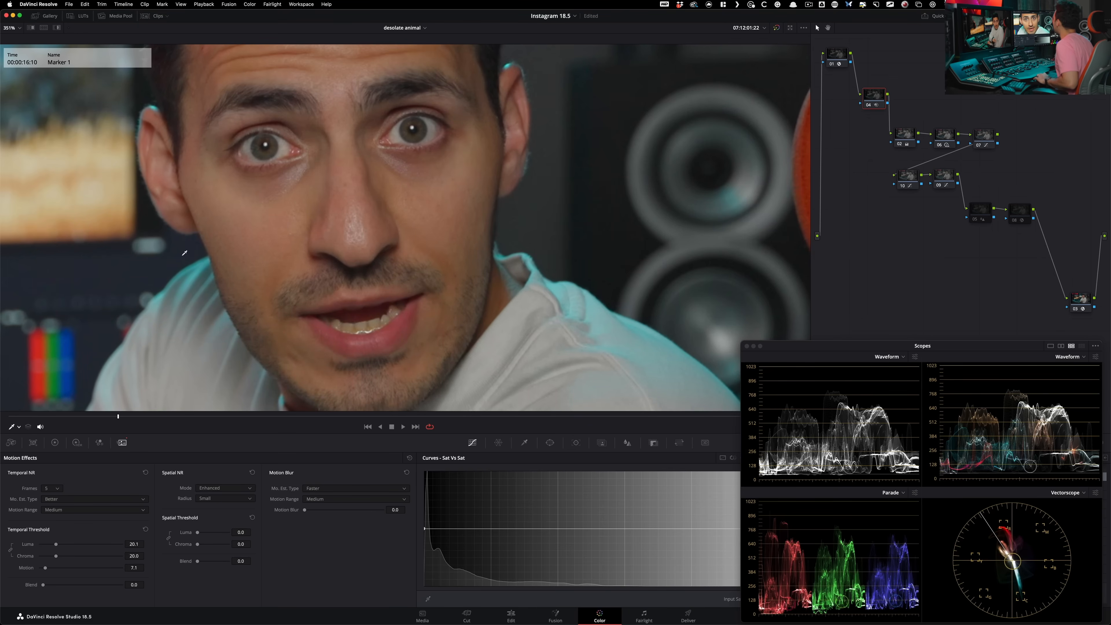
Compare node 04's noise reduction on and off over the face, hair and grey wall
key(super+d)
key(super+d)
drag(366, 248, 261, 427)
drag(499, 107, 696, 344)
key(super+d)
key(super+d)
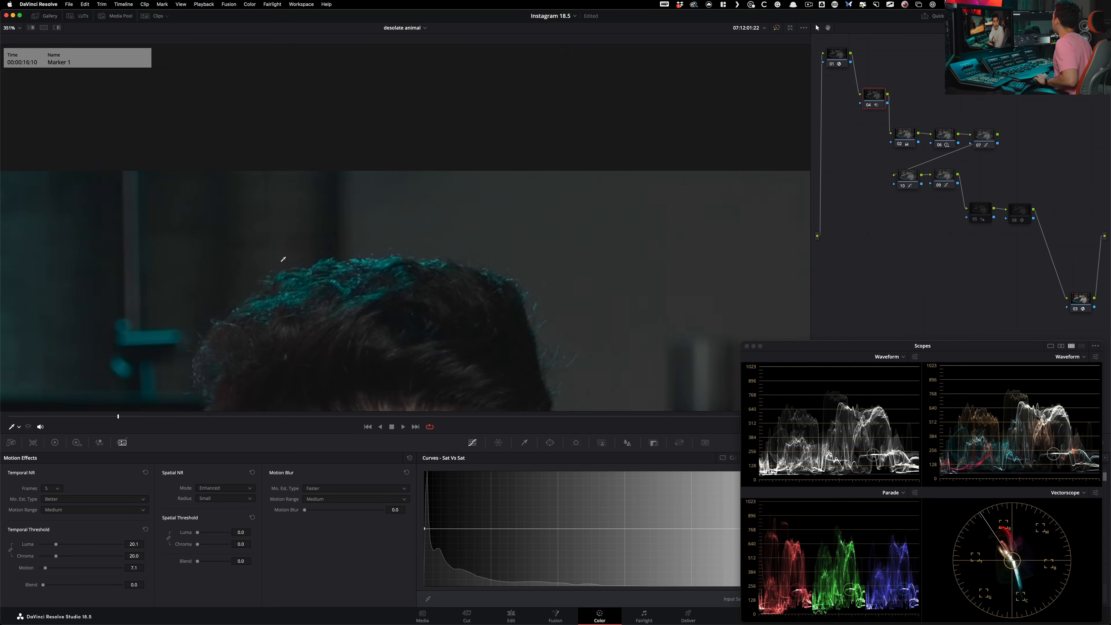
drag(281, 258, 492, 194)
key(super+d)
key(super+d)
drag(426, 233, 443, 221)
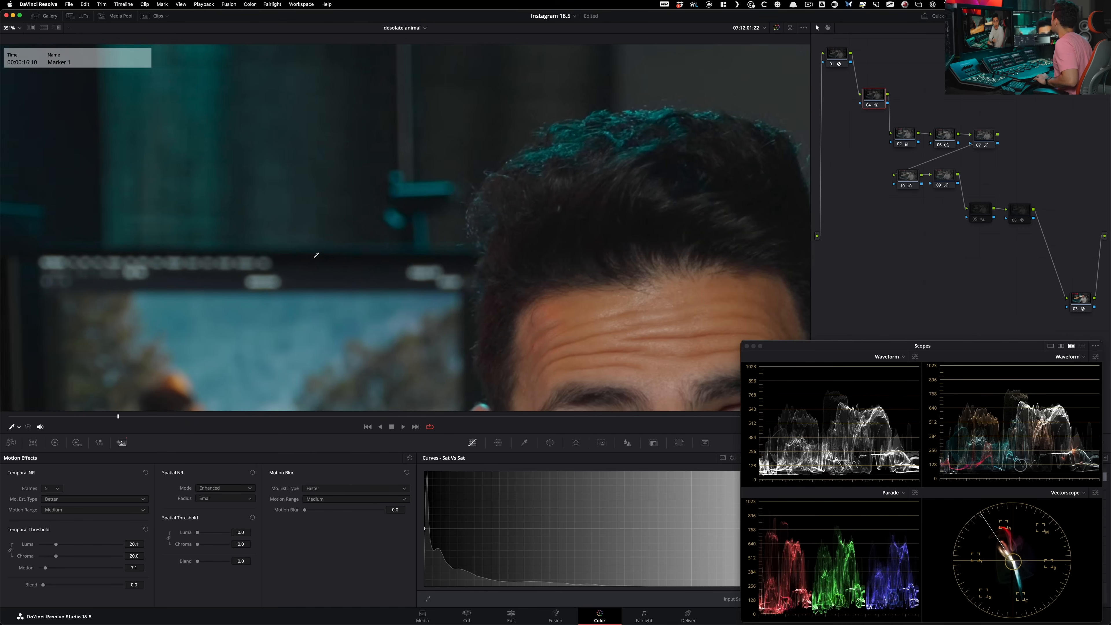
Compare node 04's noise reduction on and off over the background monitor and the dark teal curtain
drag(325, 271, 395, 187)
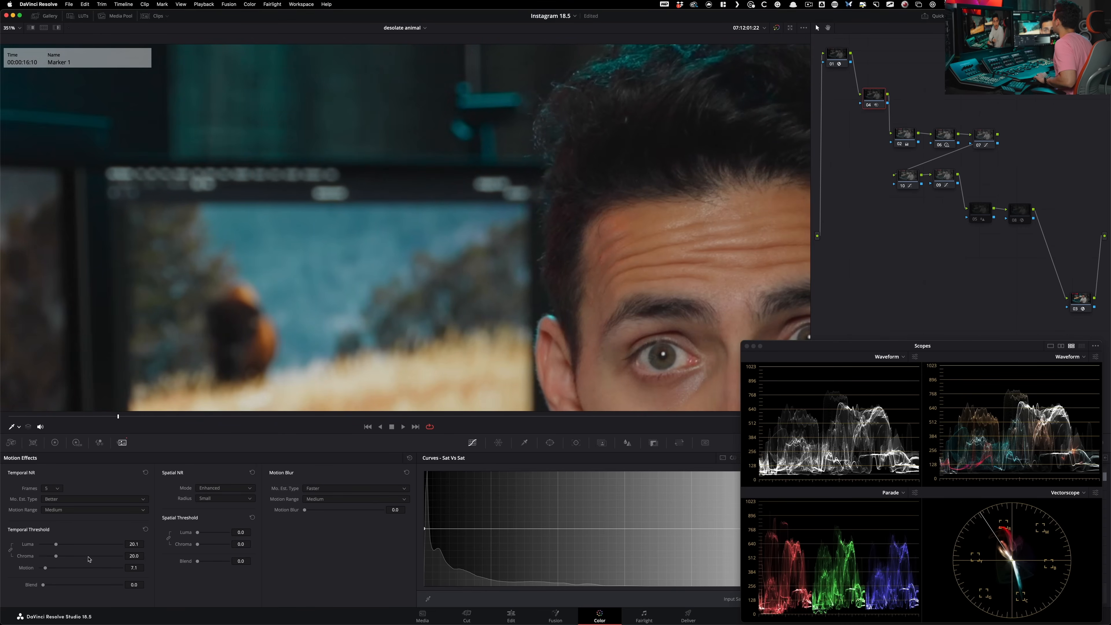
drag(195, 109, 319, 288)
key(super+d)
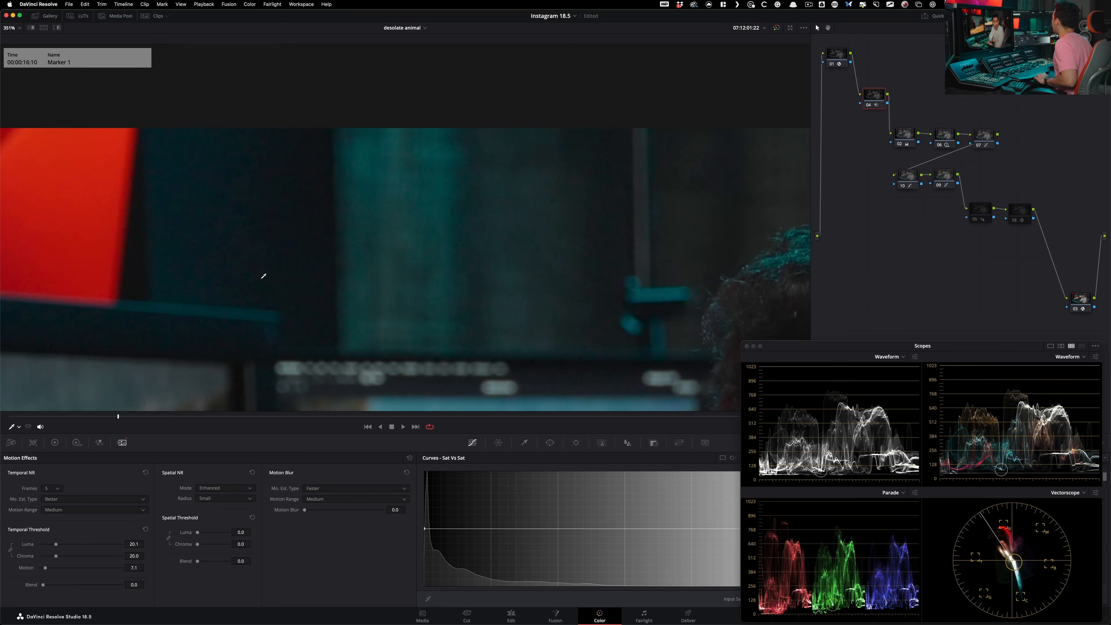
scroll(360, 285, up, 3)
key(super+d)
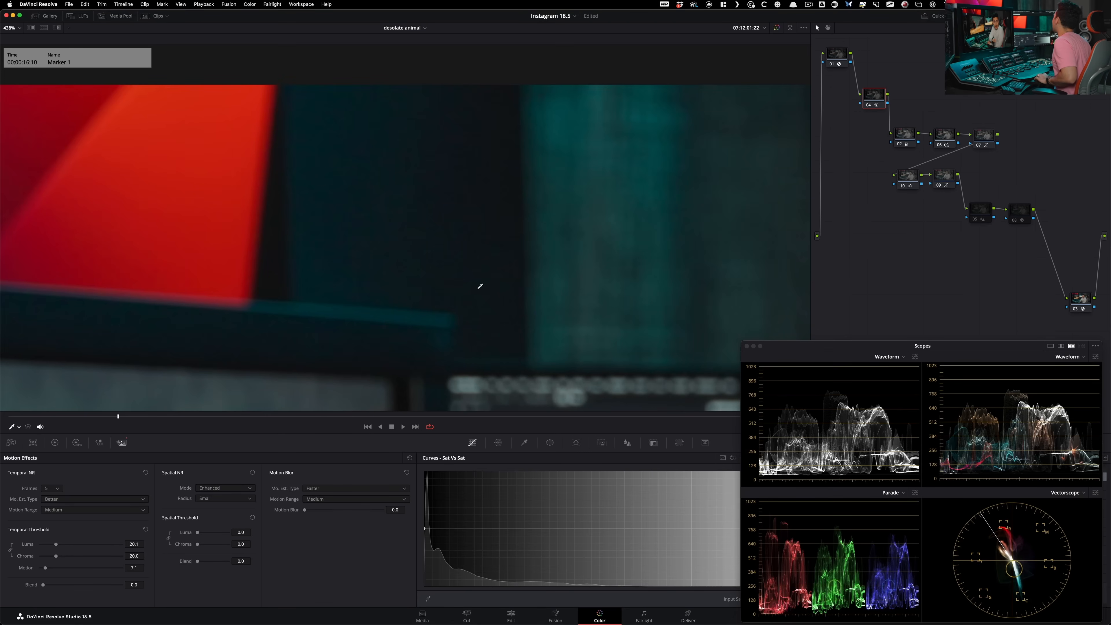
scroll(281, 297, down, 6)
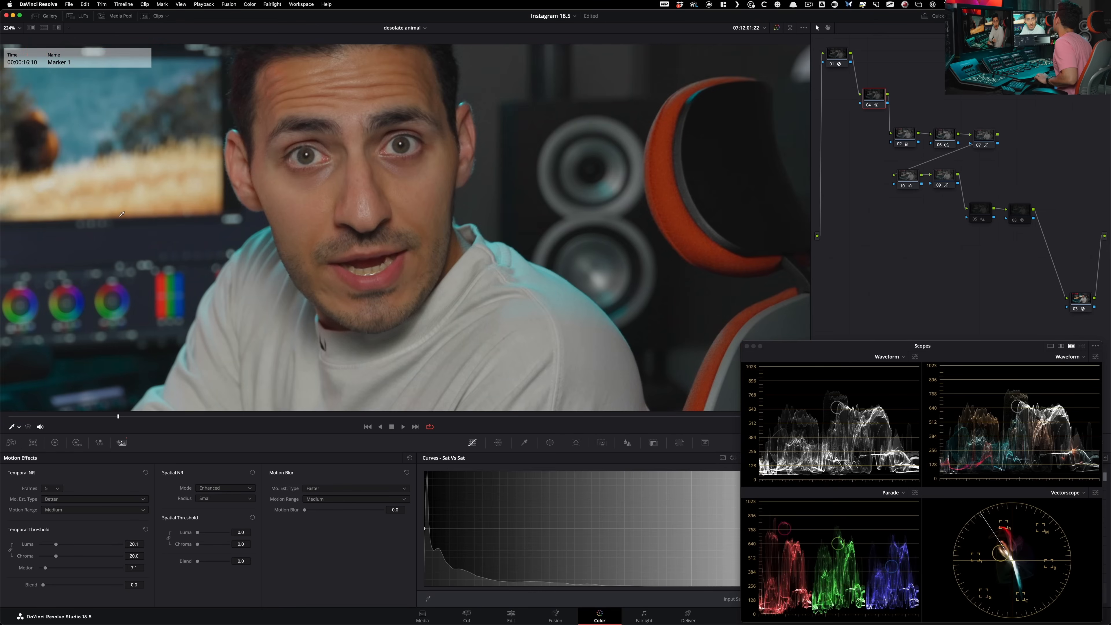
Try Motion thresholds of 50 and 22 for node 04's Temporal NR on the 07:12:01:22 clip
drag(377, 268, 392, 328)
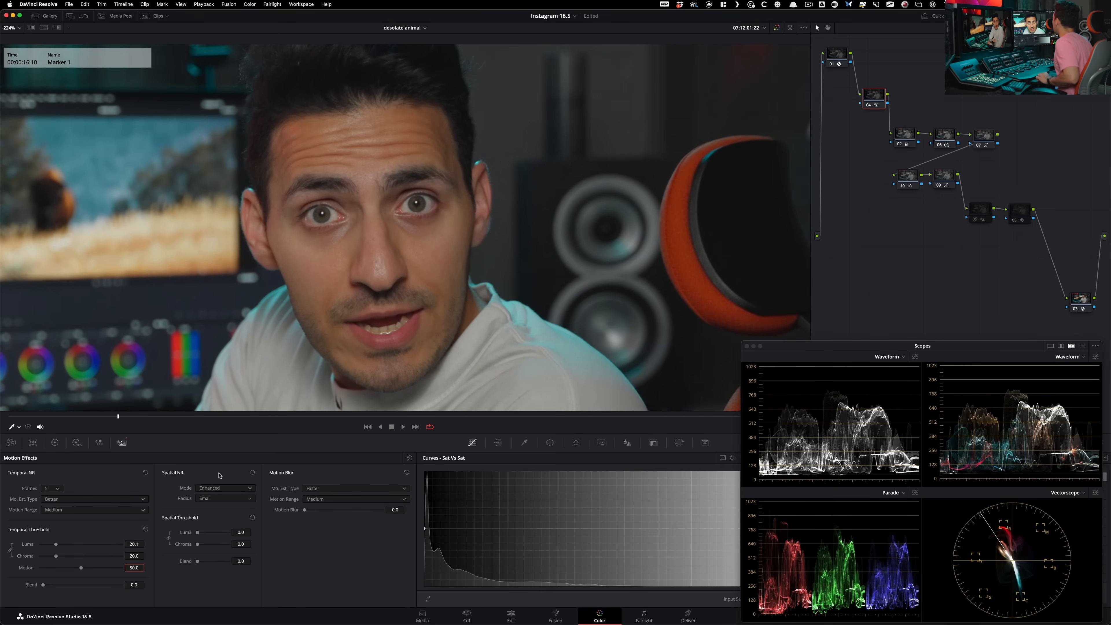
drag(81, 568, 46, 568)
text(22)
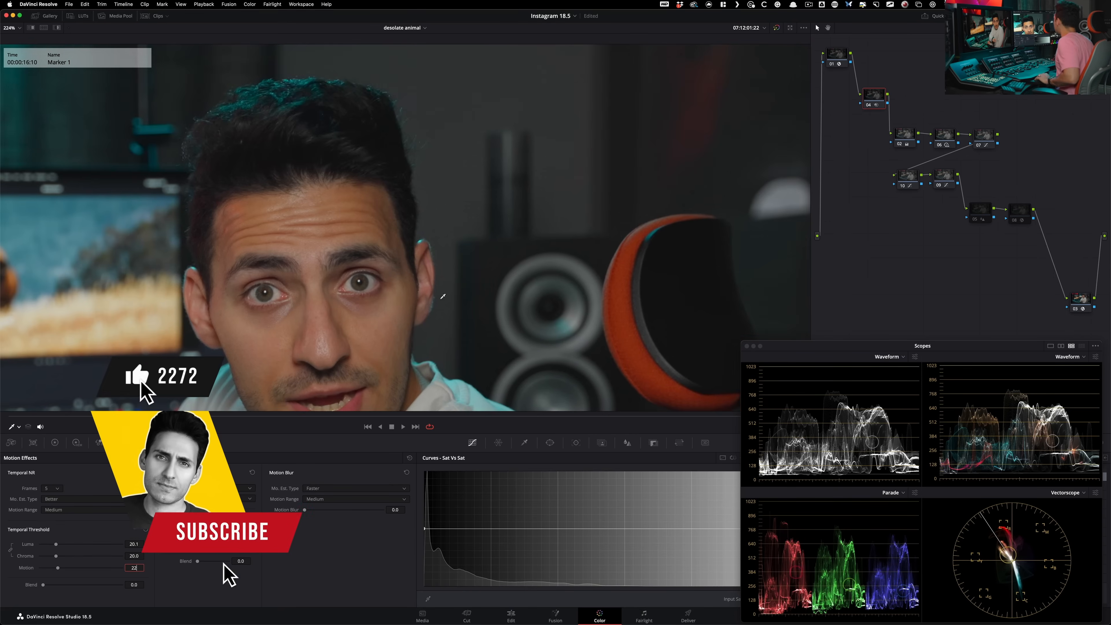
Compare the skin and eye detail close up between the 07:15:29:04 and 07:12:01:22 clips
scroll(289, 307, up, 10)
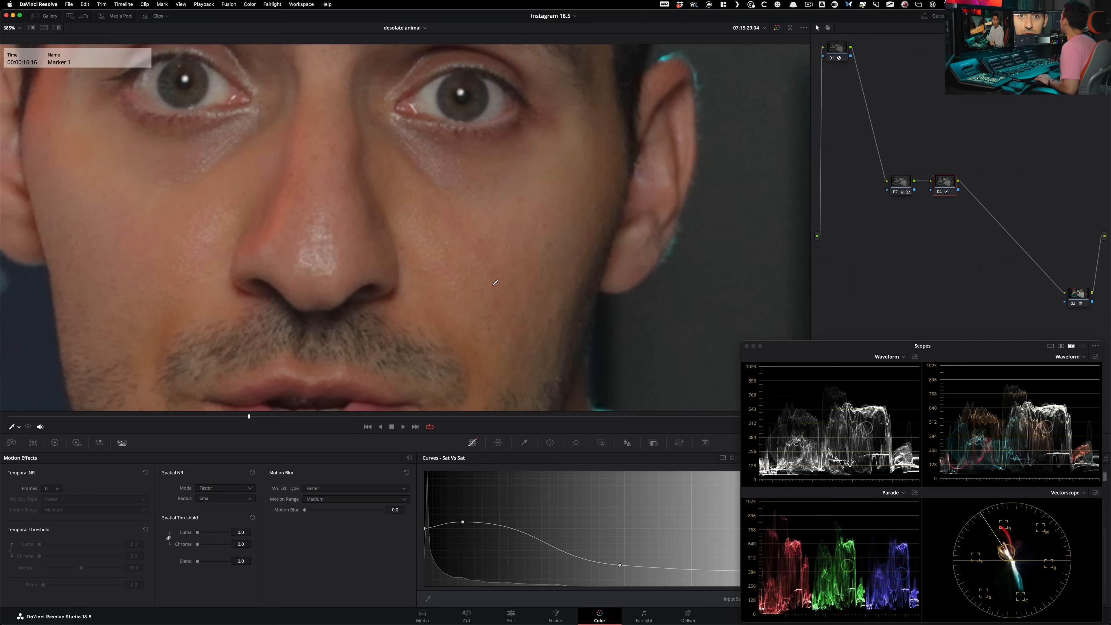
drag(367, 291, 411, 378)
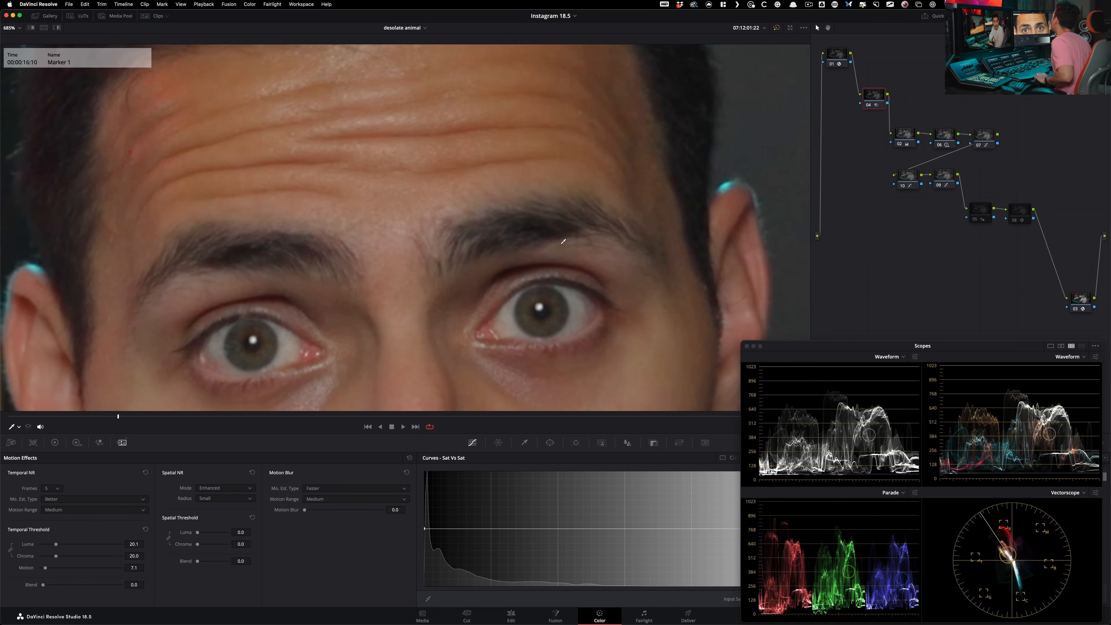
drag(436, 266, 426, 129)
drag(484, 248, 455, 219)
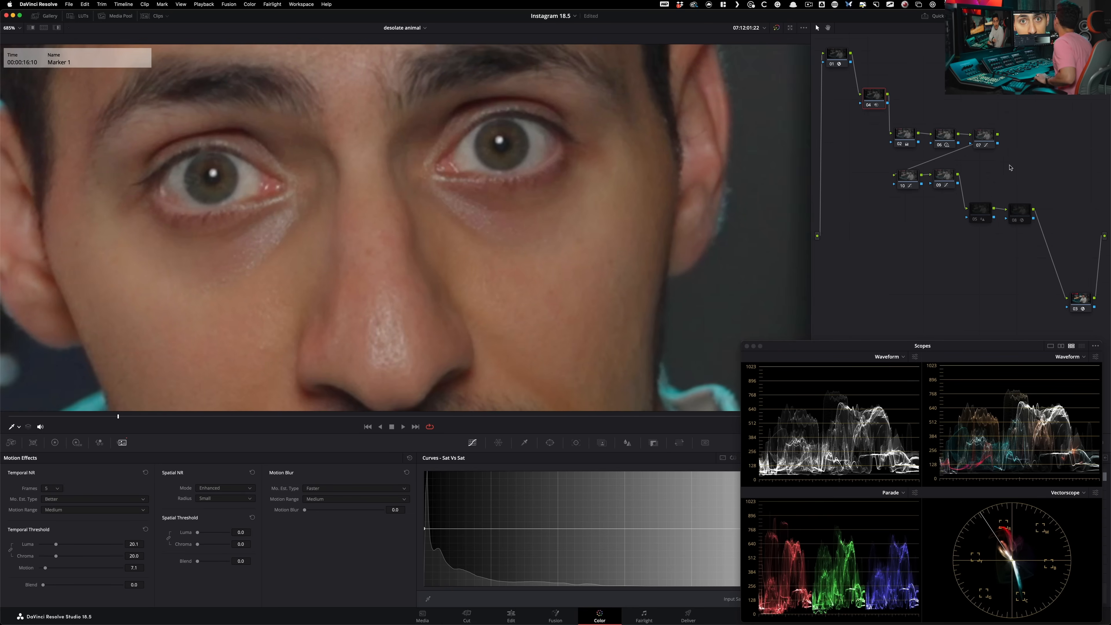
Enable node 05, show its Blur settings and compare the node on and off over the eyes
click(982, 211)
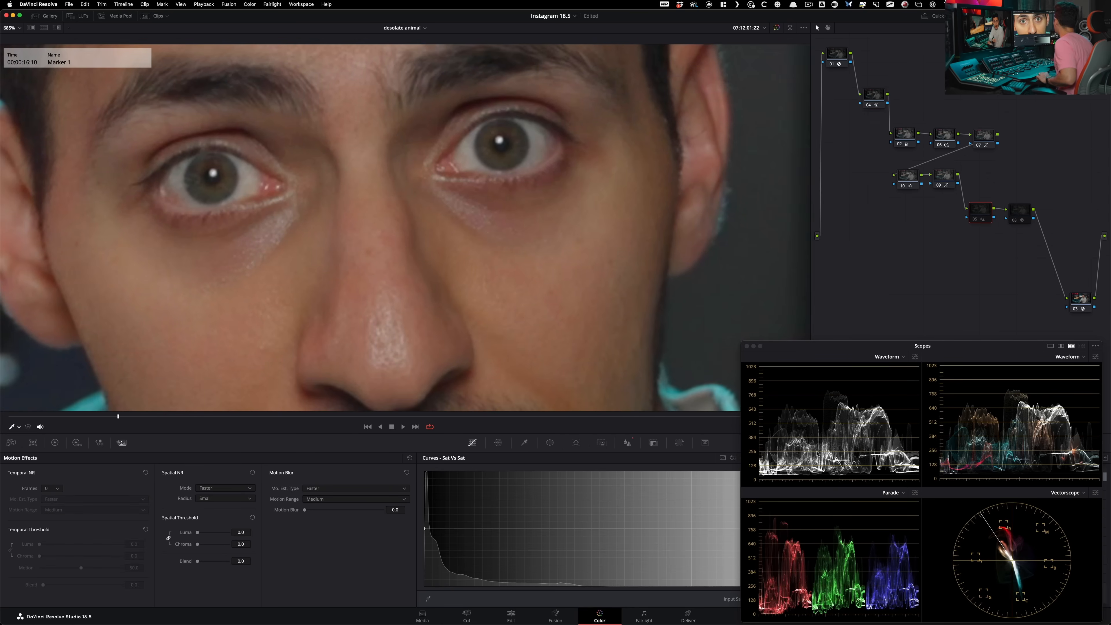
click(628, 444)
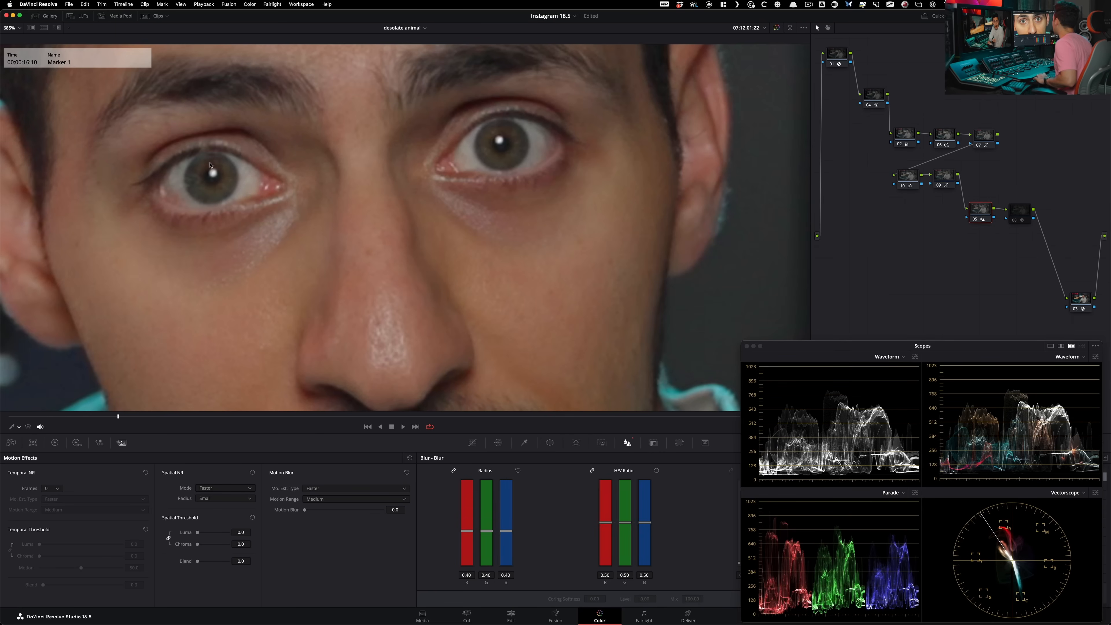
key(super+d)
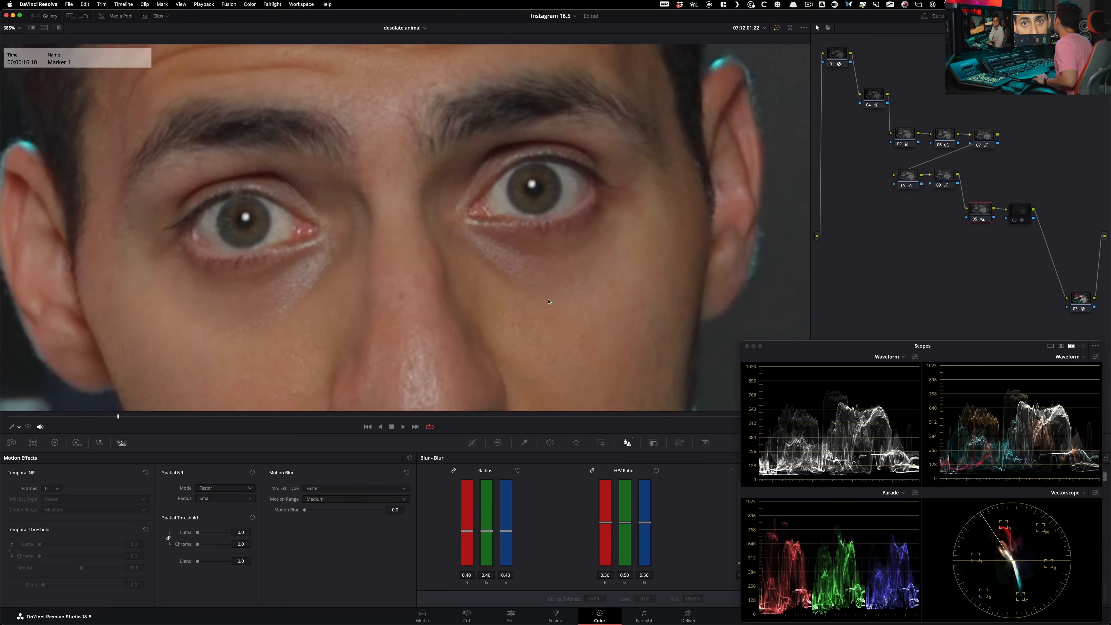
key(super+d)
Move the Scopes window clear of the Blur settings and switch them to Sharpen mode for node 05
drag(844, 349, 846, 175)
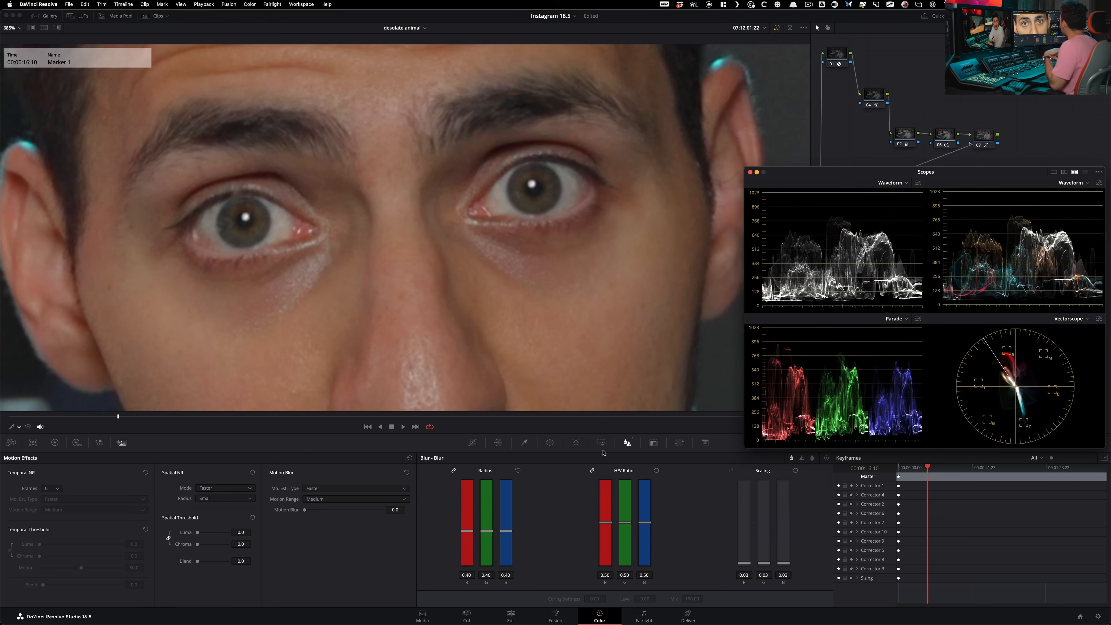
click(796, 459)
click(802, 459)
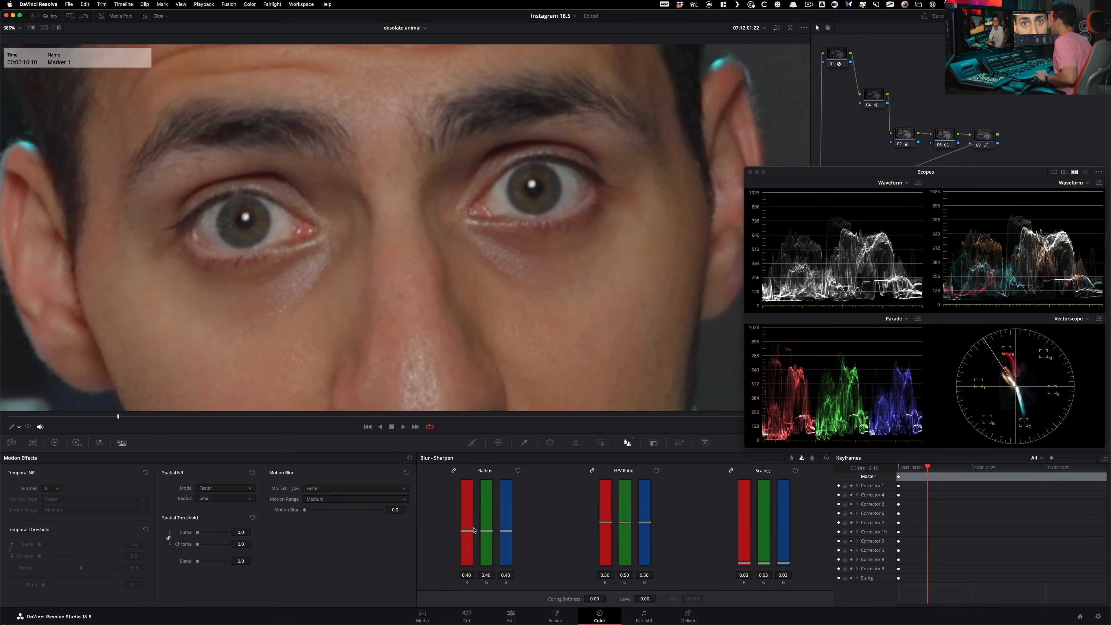
Examine the edges node 05 affects in the grey Highlight view, over the eyes and across the full frame
key(shift+h)
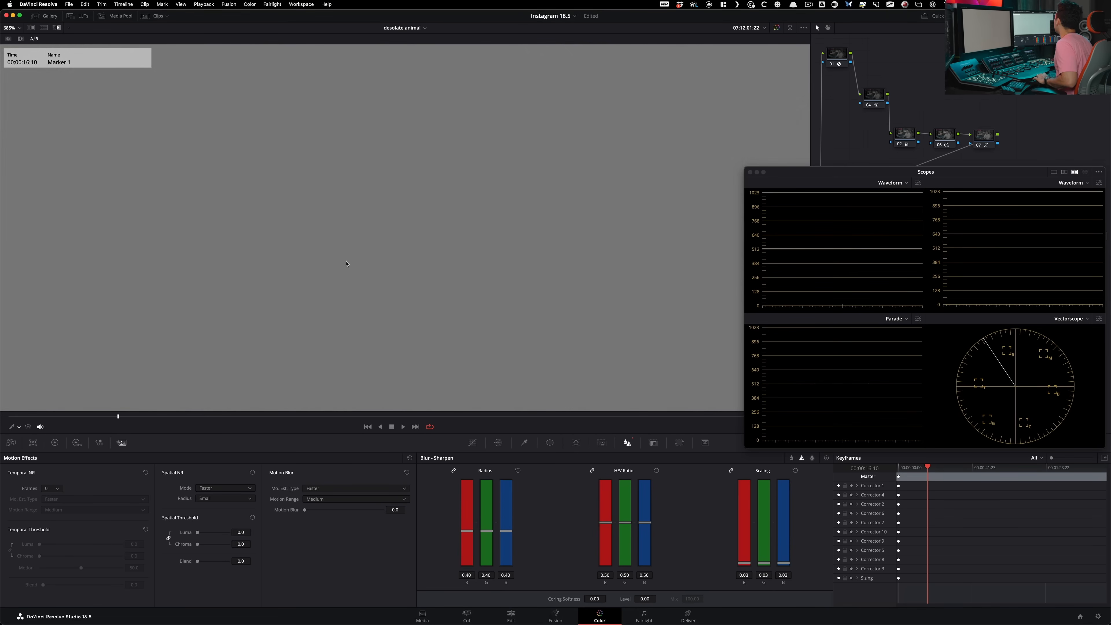
drag(245, 235, 346, 228)
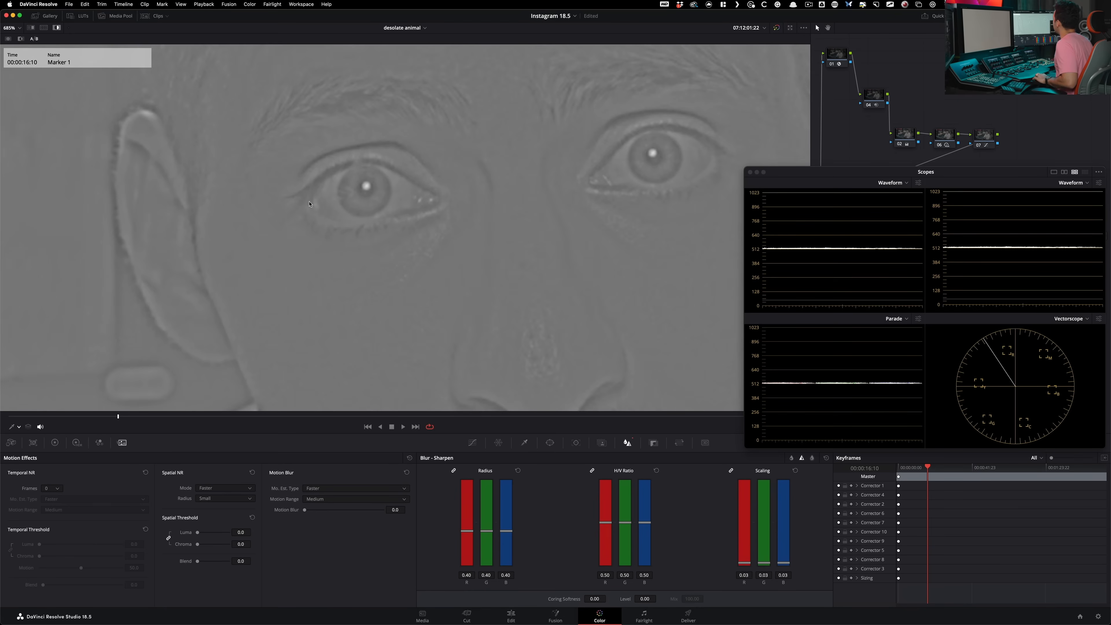
key(shift+z)
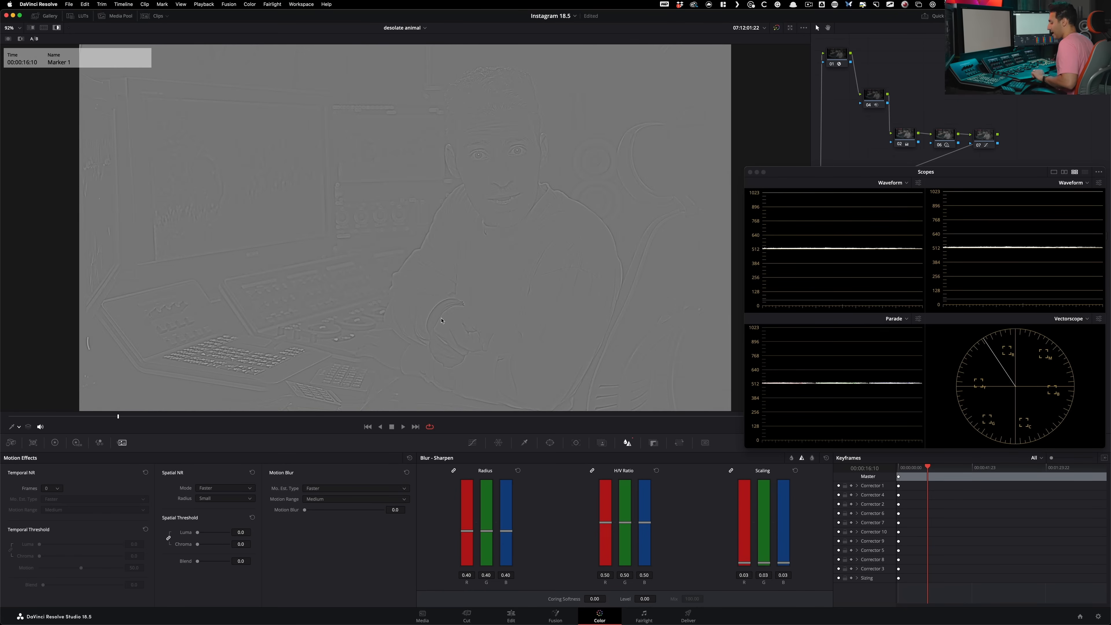
key(shift+h)
Uncover the node graph and compare nodes 04 and 05 together on and off over the face
scroll(282, 131, up, 6)
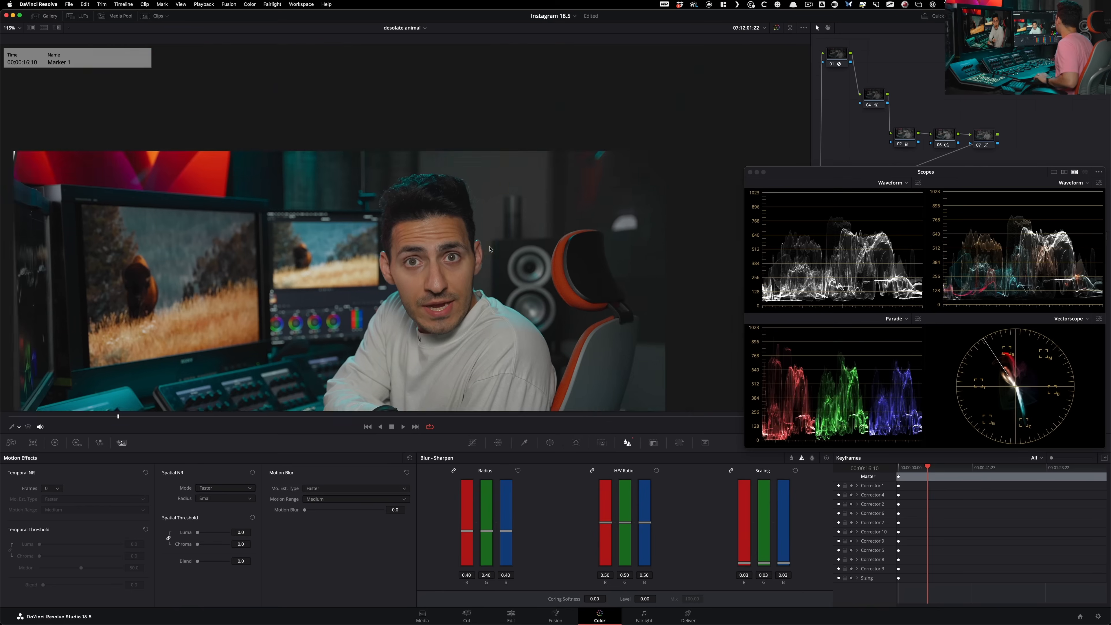
scroll(435, 218, up, 3)
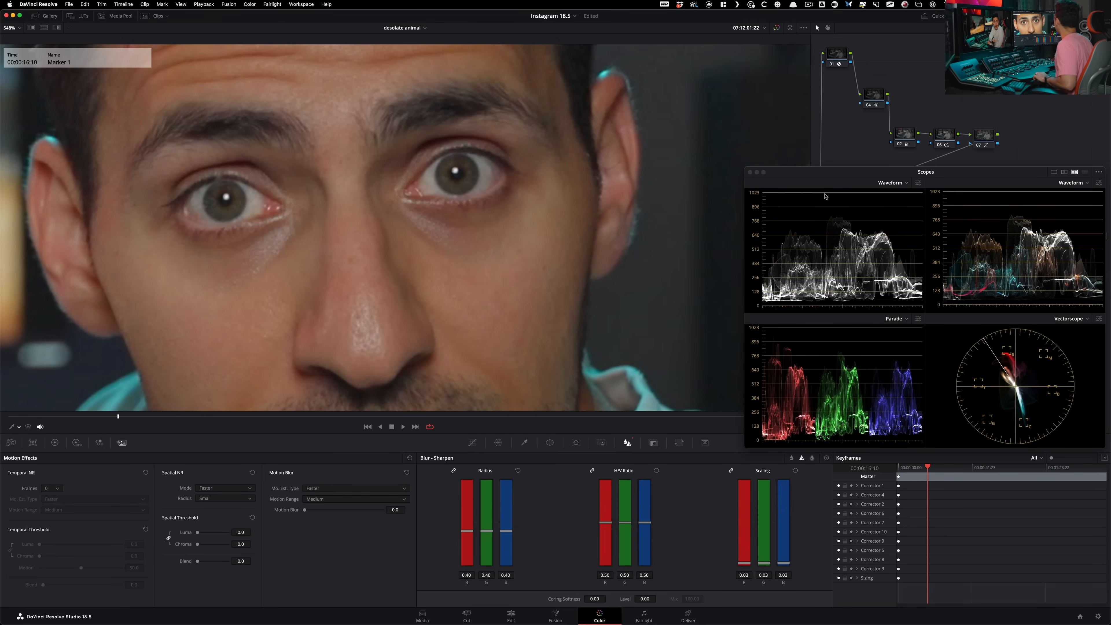
drag(841, 175, 834, 350)
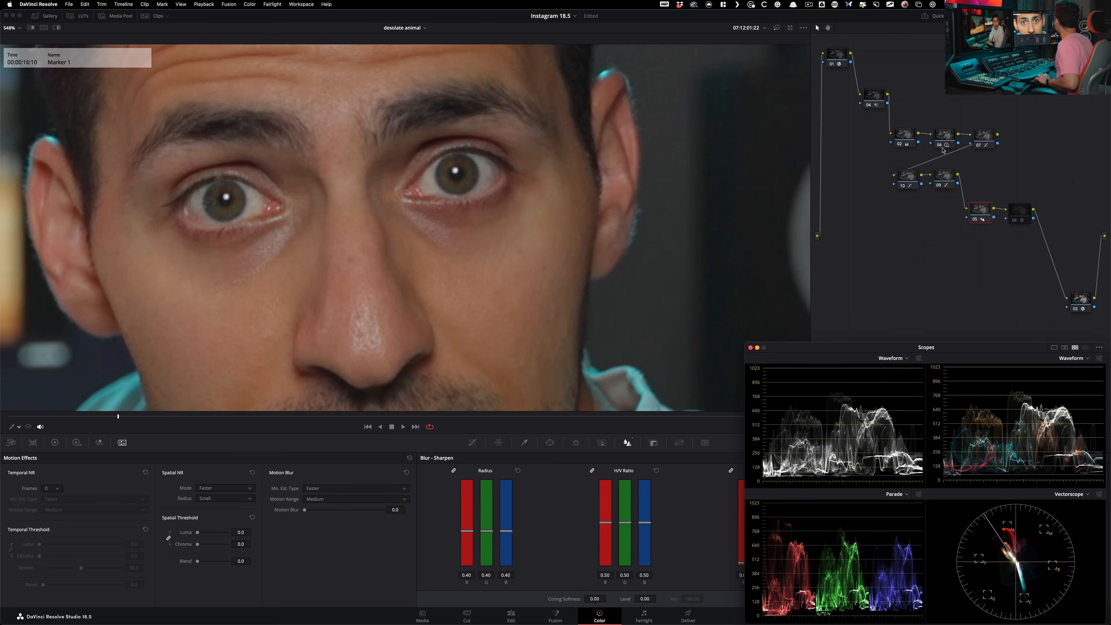
click(882, 96)
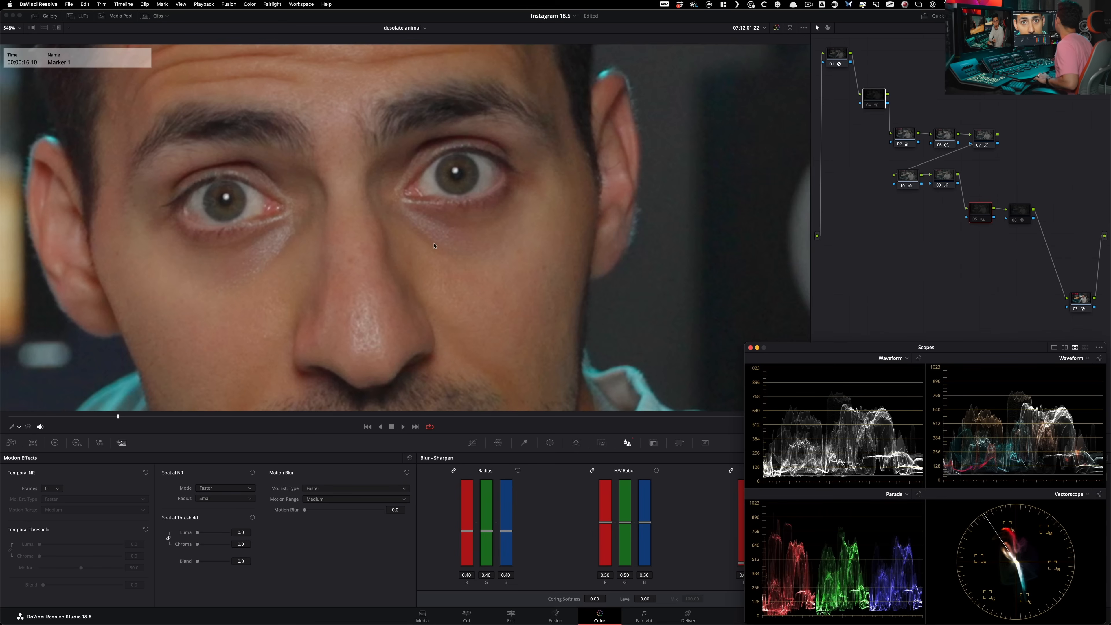
click(971, 263)
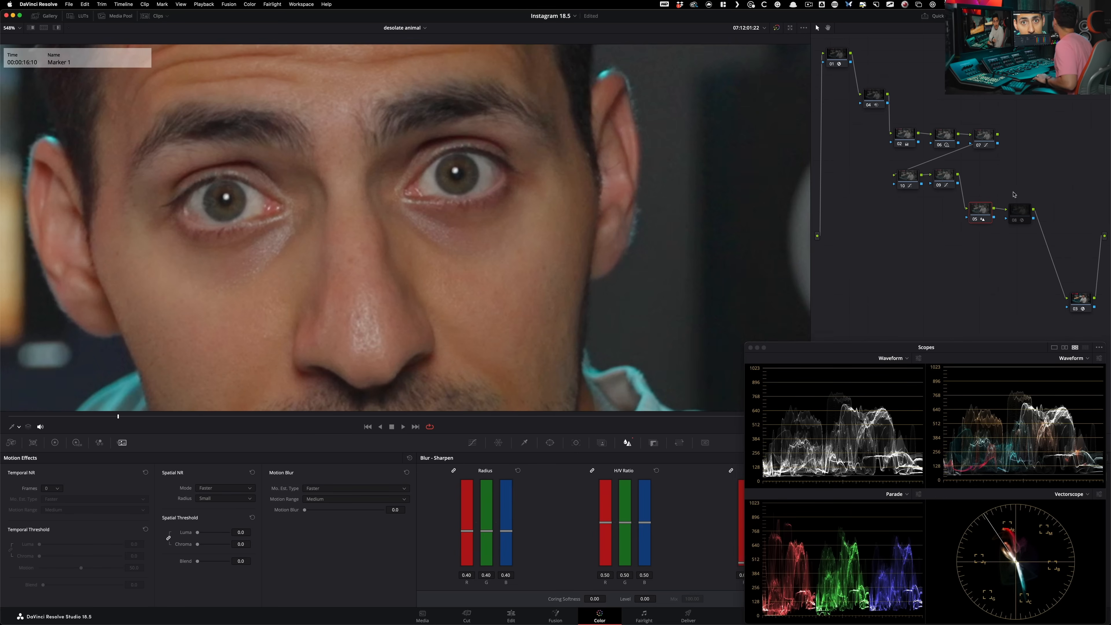
Compare the noise in the dark background beside the red screen between the 07:12:01:22 and 07:15:29:04 clips
click(1021, 210)
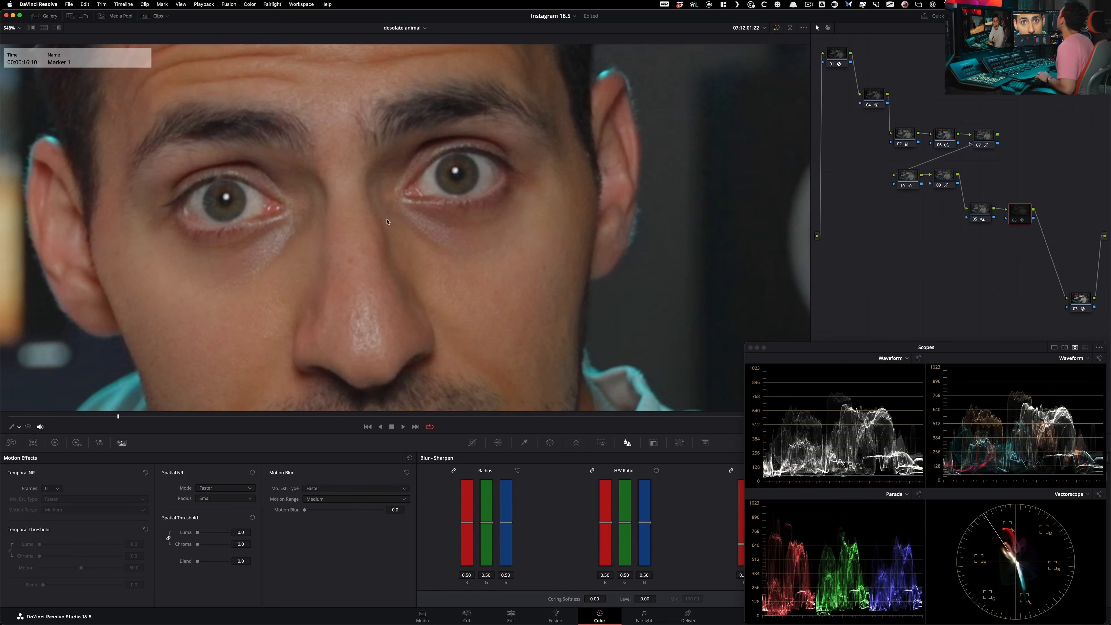
scroll(453, 320, down, 2)
drag(394, 228, 460, 302)
drag(359, 183, 473, 315)
drag(459, 181, 493, 229)
scroll(507, 238, up, 2)
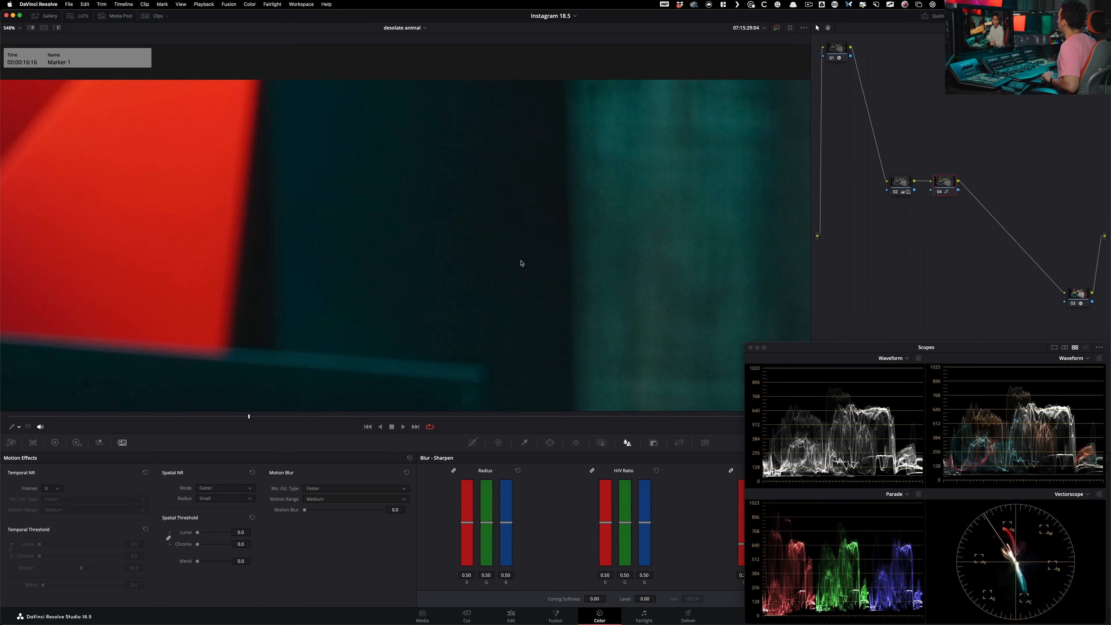
scroll(403, 252, up, 5)
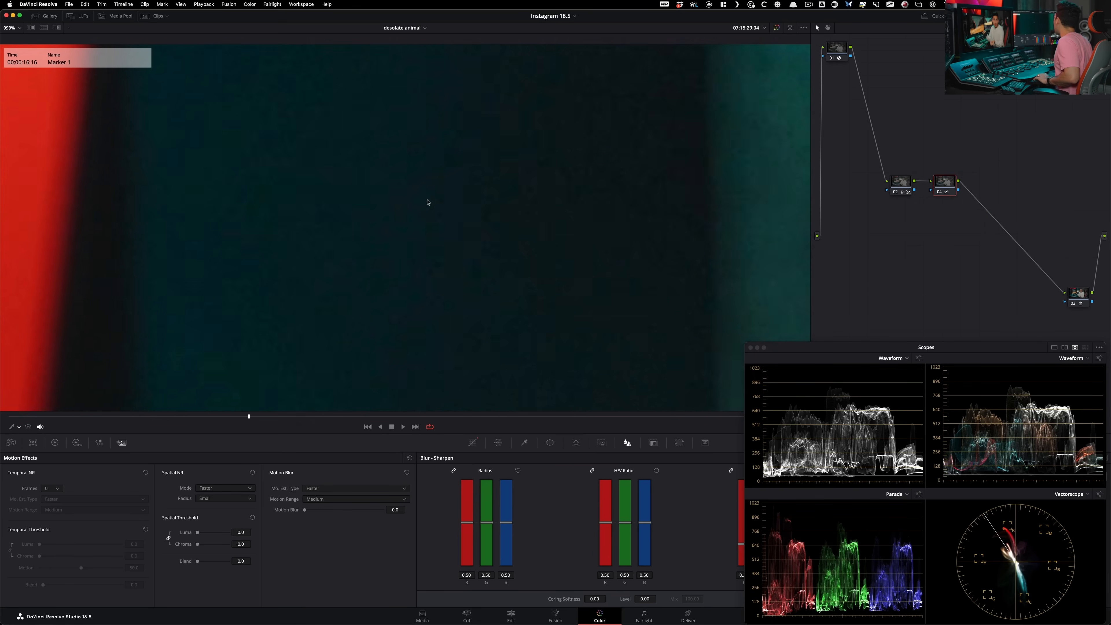
drag(333, 224, 342, 230)
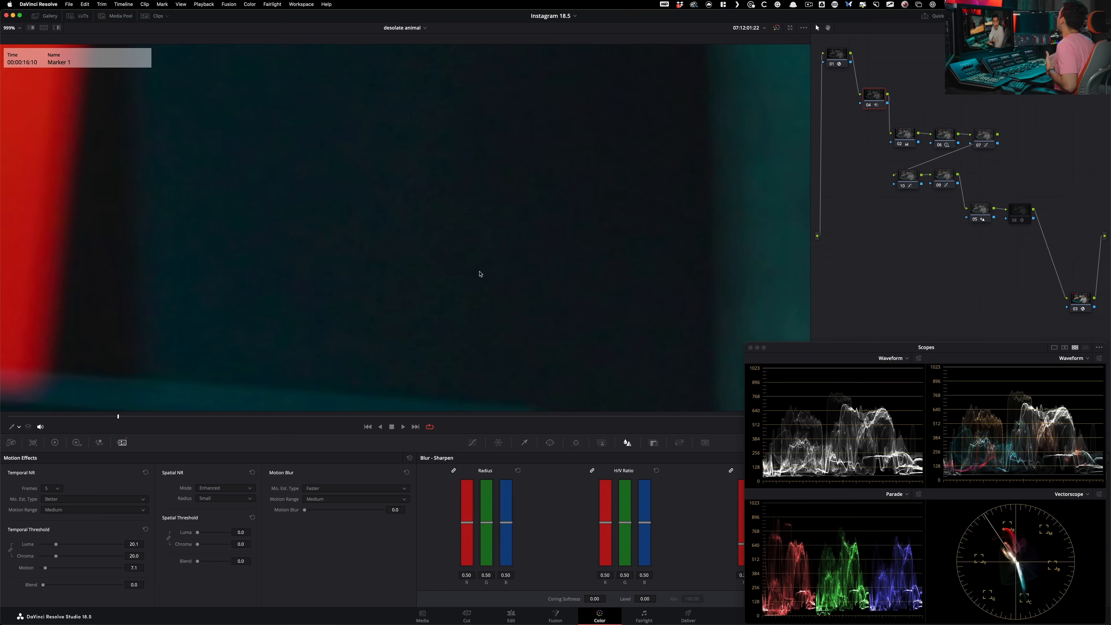
Enable node 08 on the 07:12:01:22 clip and show its Film Grain settings with the Advanced Controls expanded
click(1015, 214)
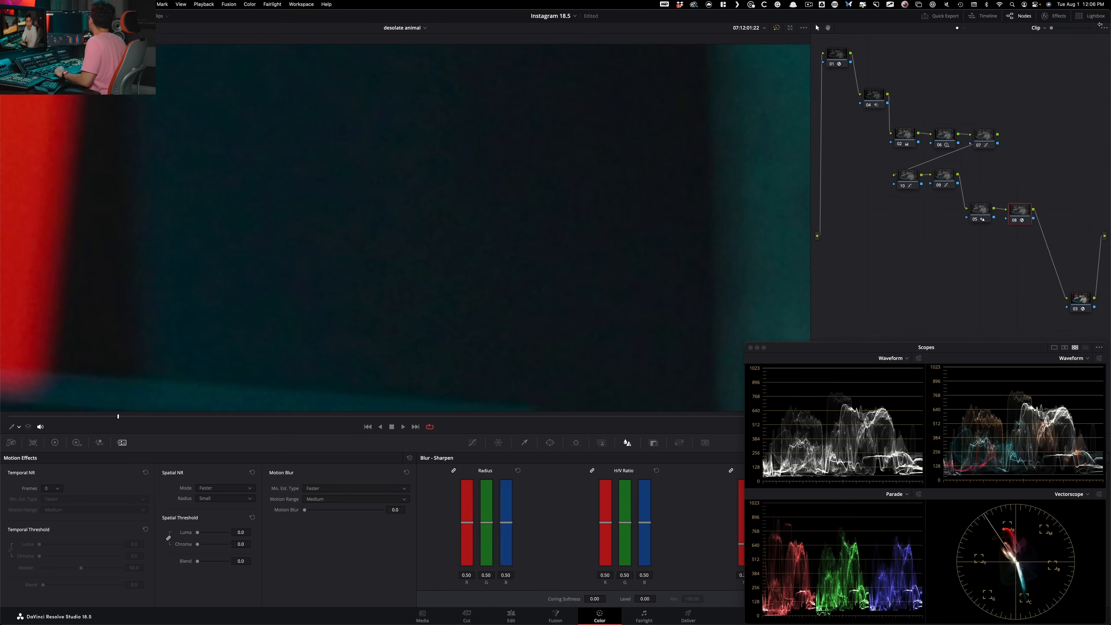
click(1059, 17)
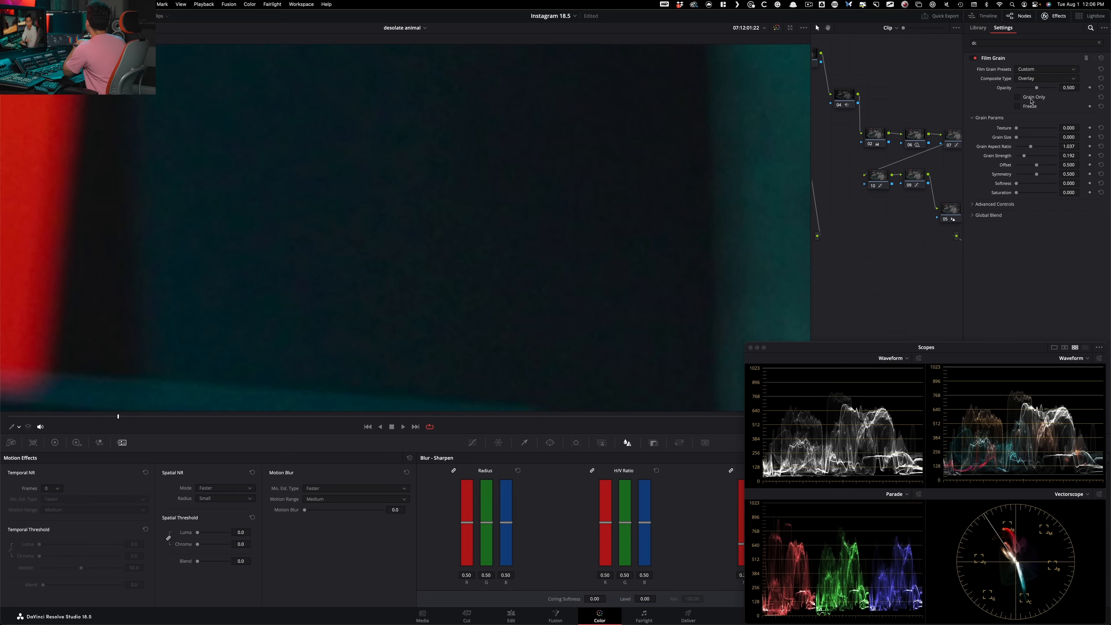
click(995, 204)
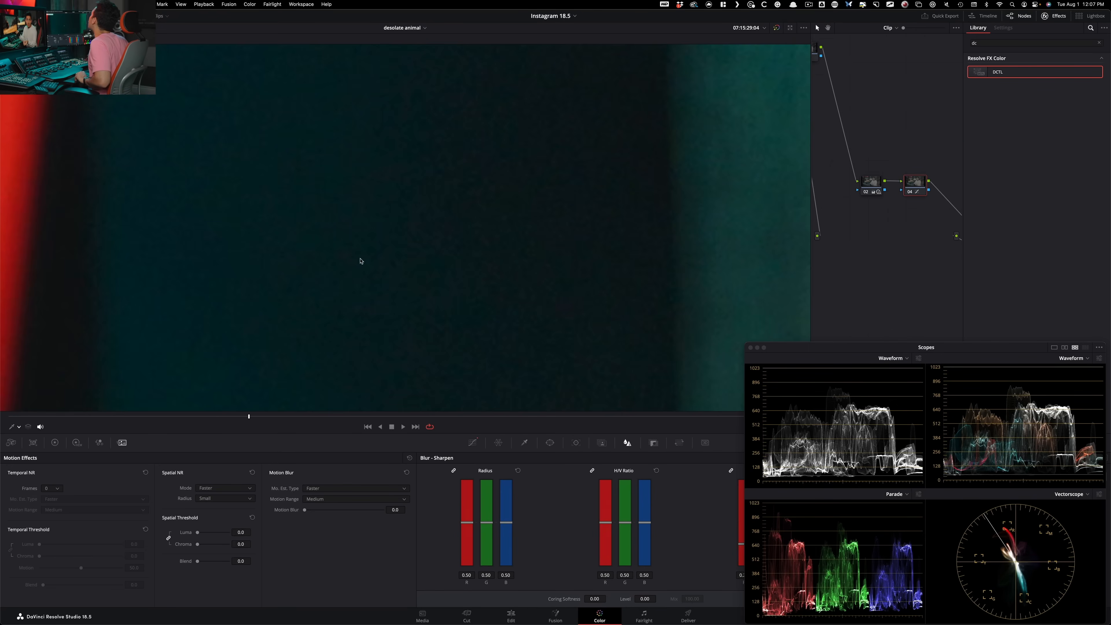
Return to the 07:12:01:22 clip and review node 08's film grain full screen, close up and over the whole frame
key(Up)
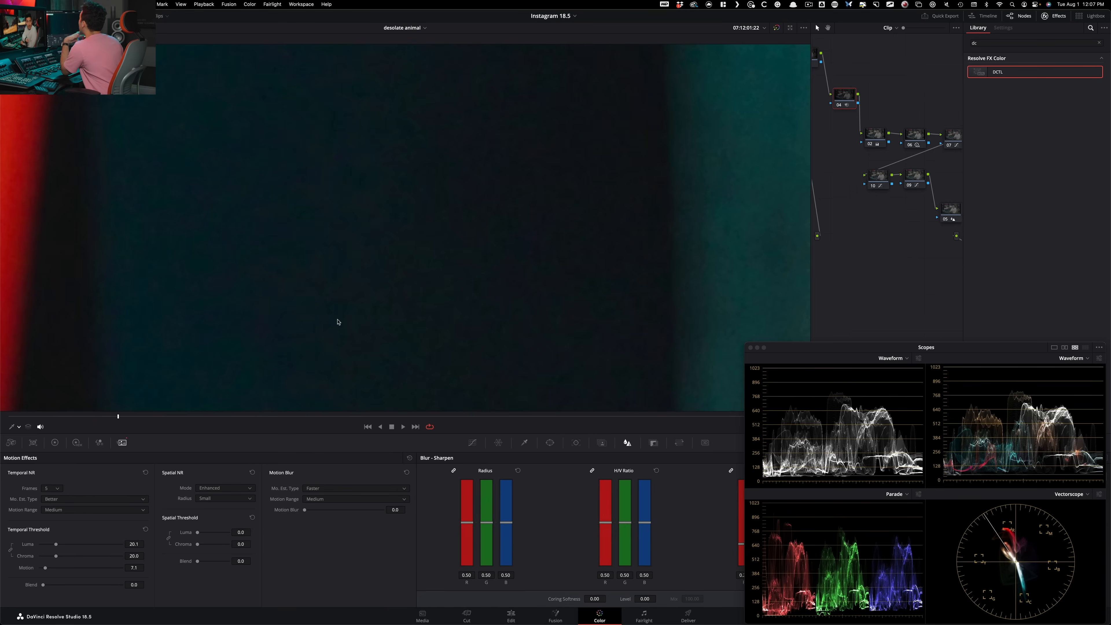
scroll(876, 157, right, 5)
scroll(876, 158, down, 2)
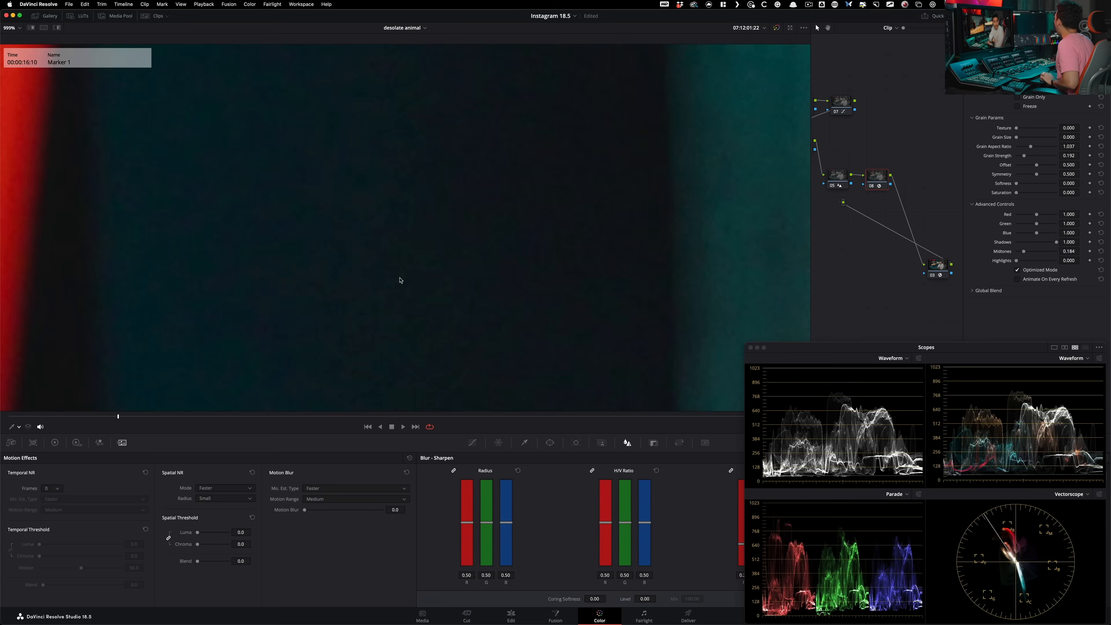
key(alt+f)
key(shift+z)
key(alt+f)
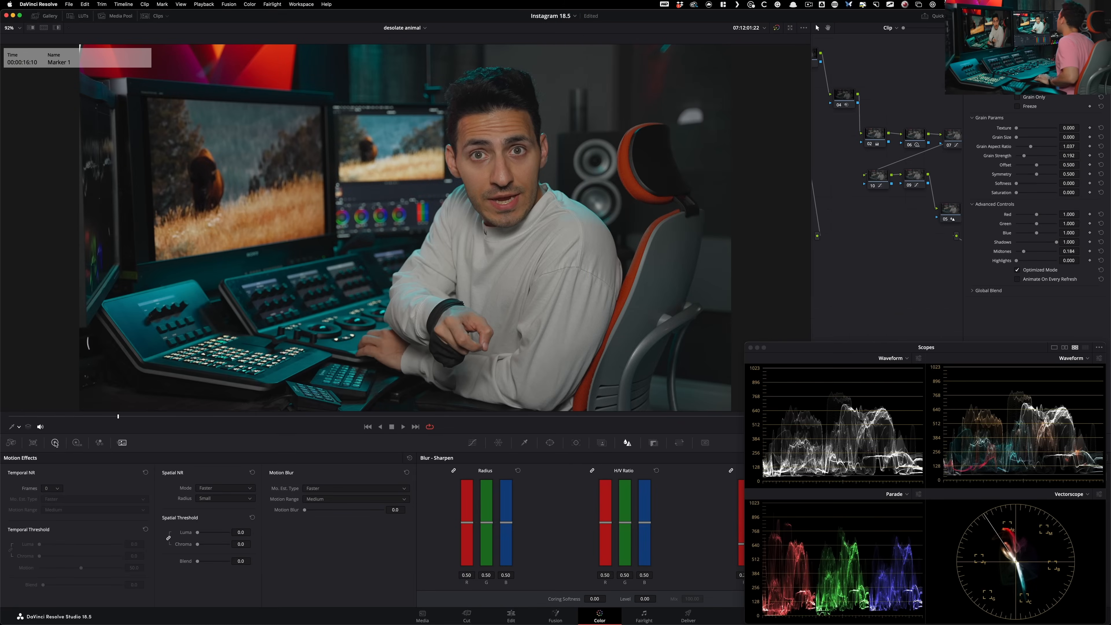
Show the Primaries color wheels and widen the node graph area beside the viewer
click(55, 442)
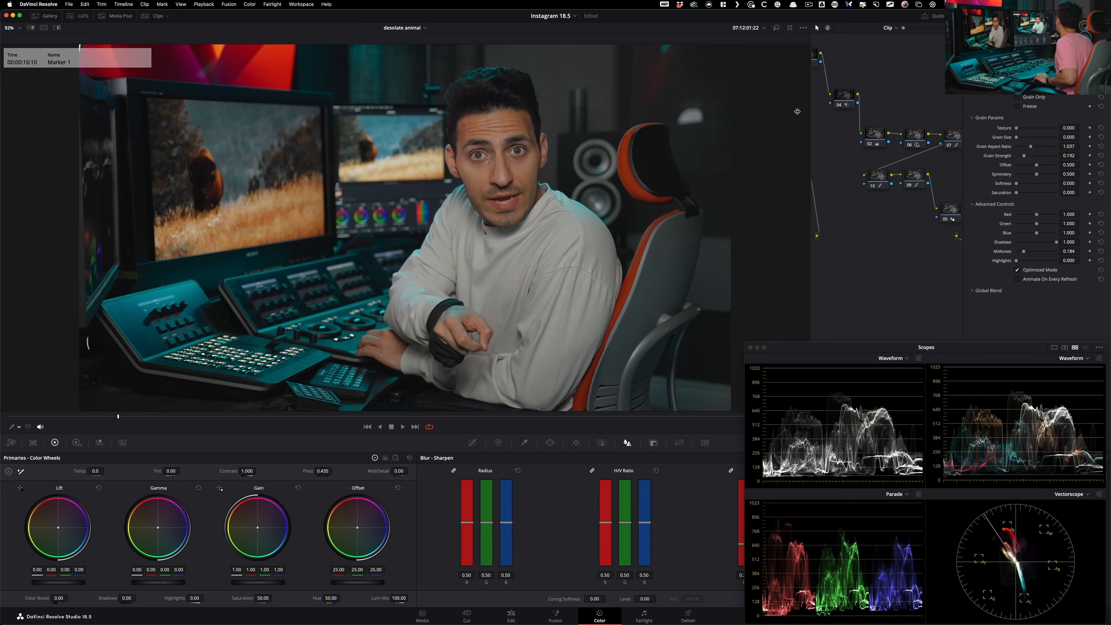
drag(810, 113, 646, 134)
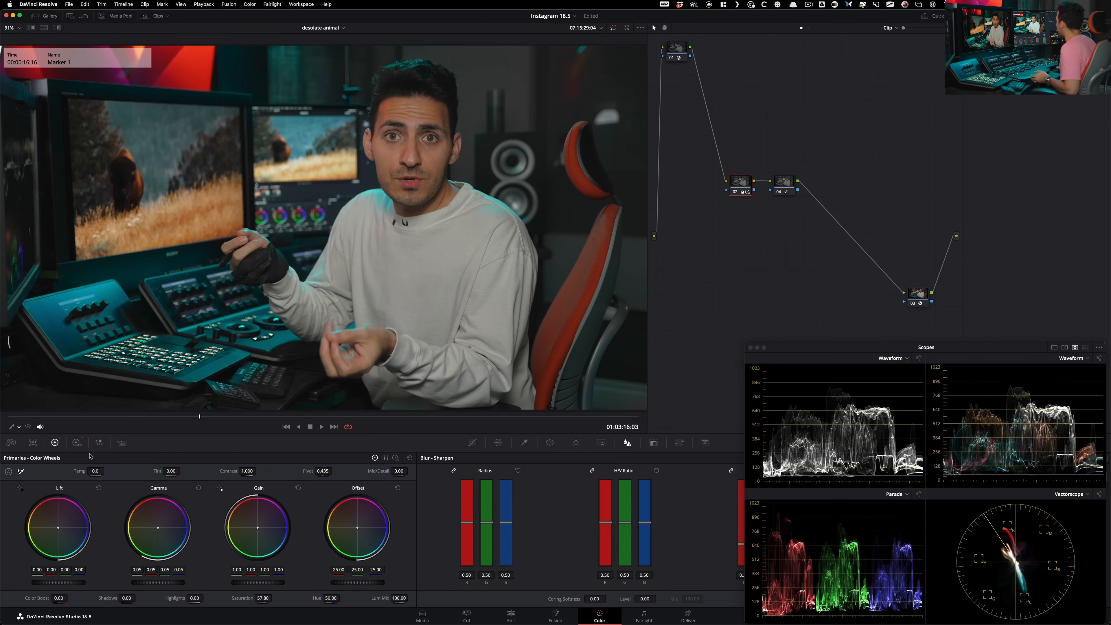
Review node 04's HDR color wheels and Sat Vs Sat curve on the 07:15:29:04 clip, and select nodes 02 and 04 together
click(77, 444)
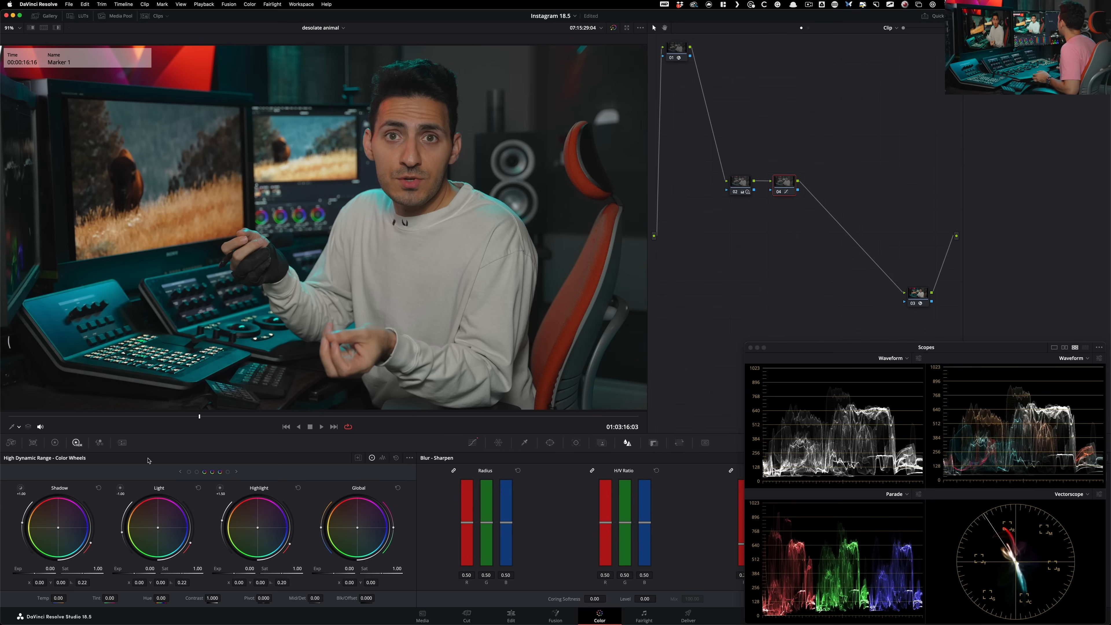
click(472, 442)
mouse_move(821, 348)
mouse_down()
mouse_move(819, 149)
mouse_move(802, 195)
mouse_move(820, 349)
mouse_up()
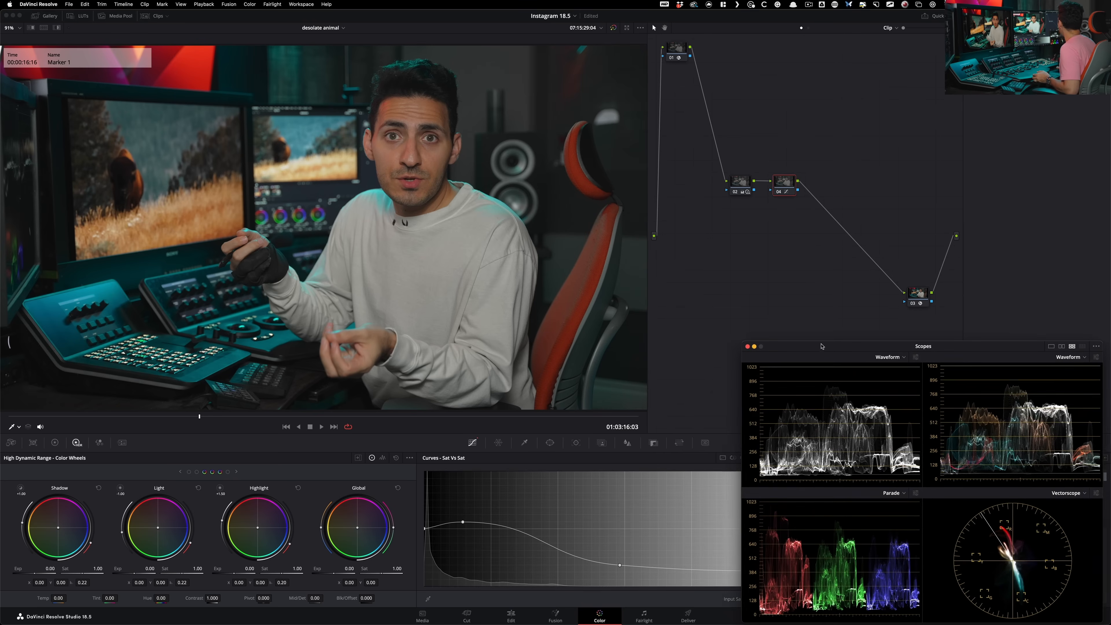
drag(816, 226, 717, 169)
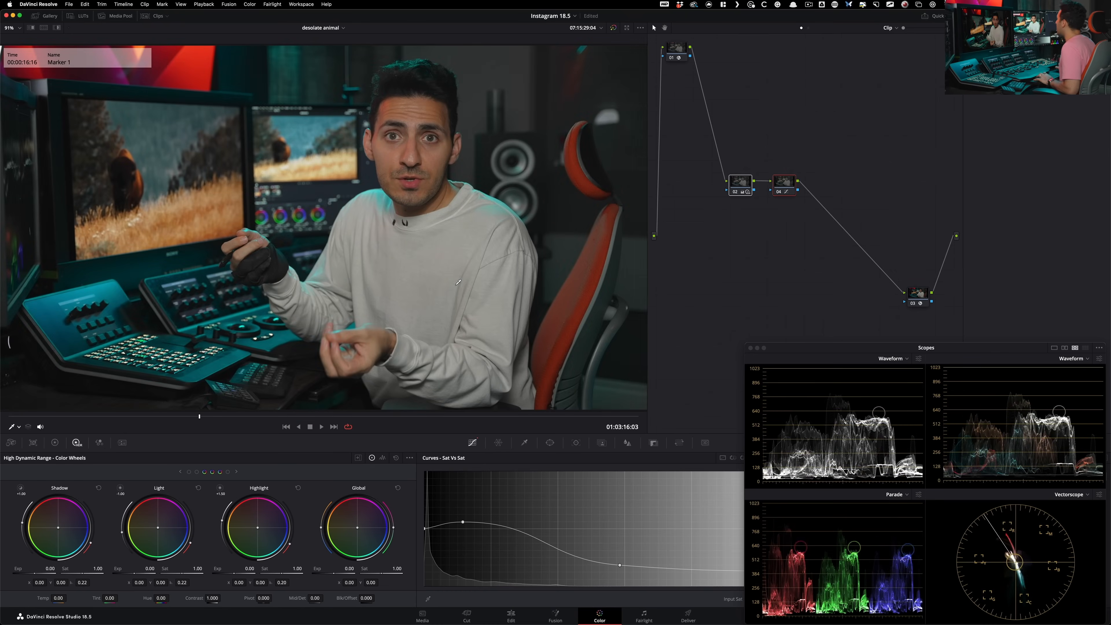